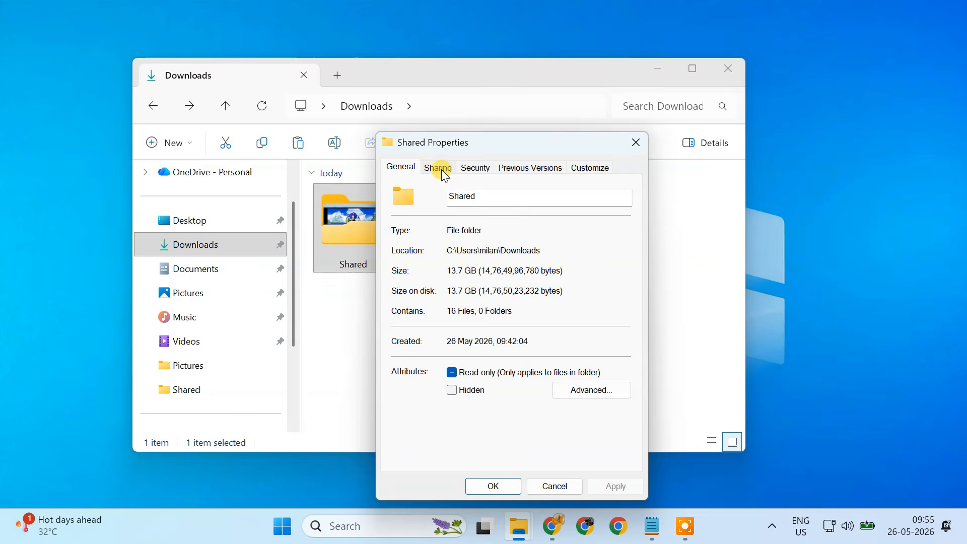
- Turn on Advanced Sharing for the Shared folder with the share name Shared
click(444, 171)
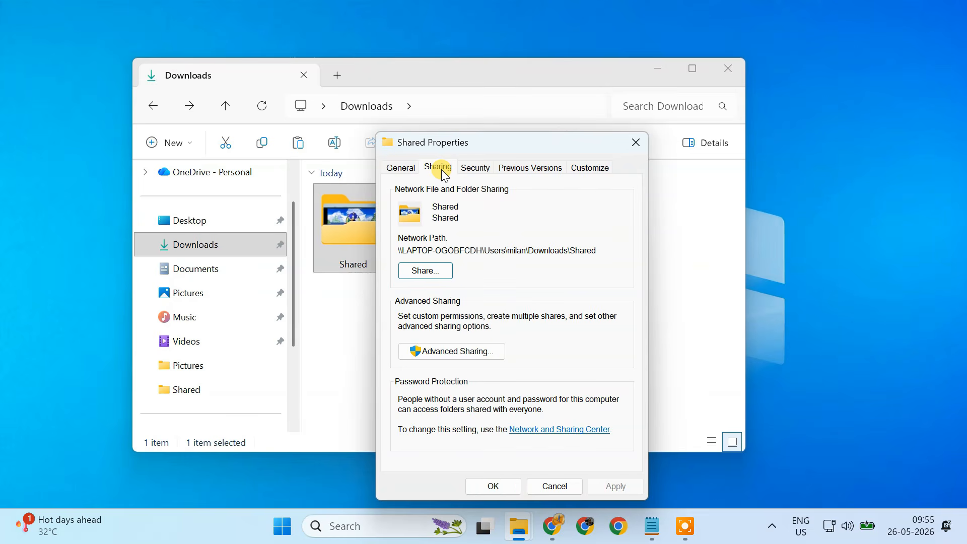
click(460, 355)
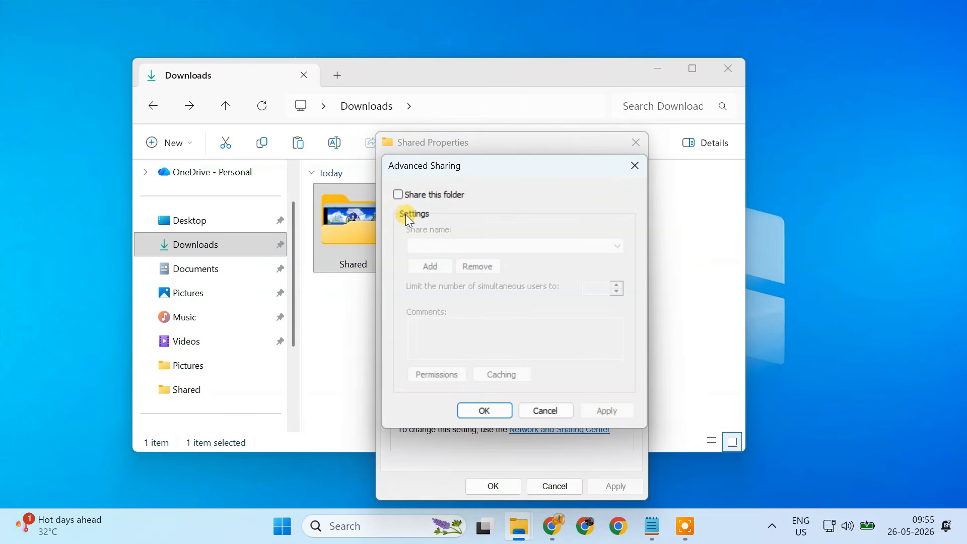
click(400, 198)
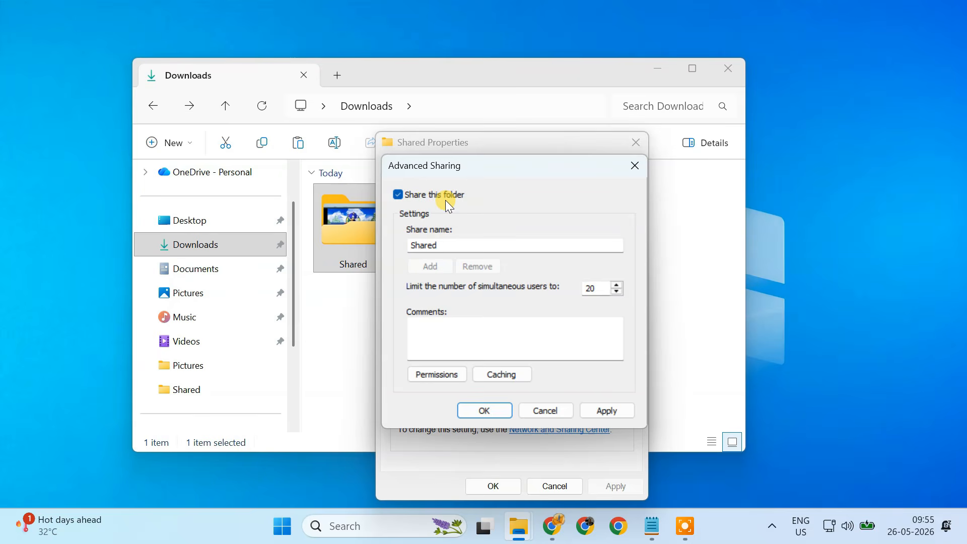
drag(445, 247, 409, 248)
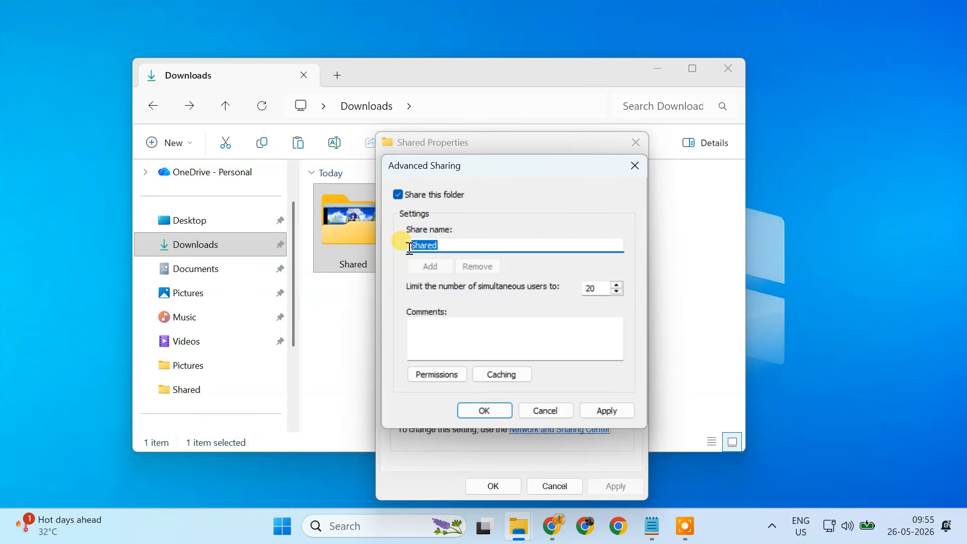
click(449, 246)
- Open the share permissions and remove the Everyone group from the list
click(447, 379)
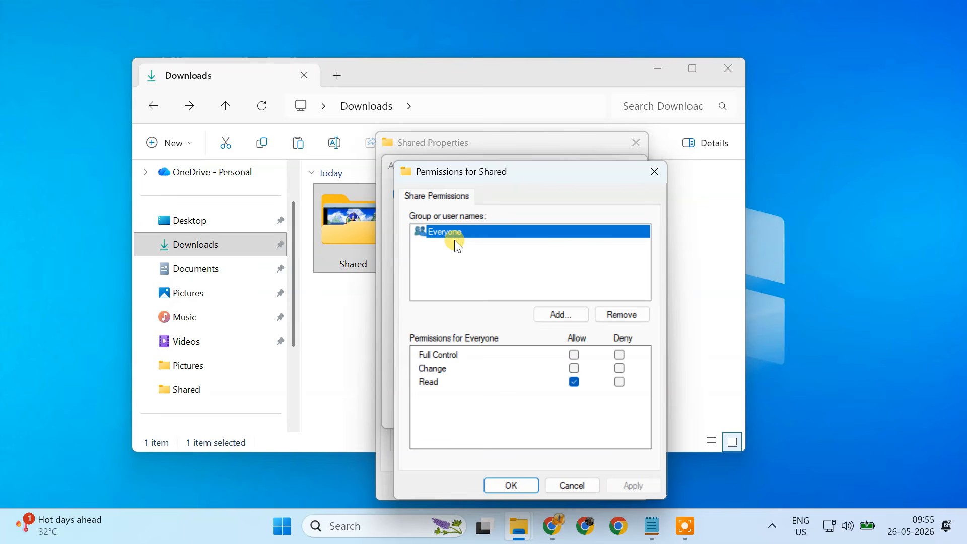
click(614, 320)
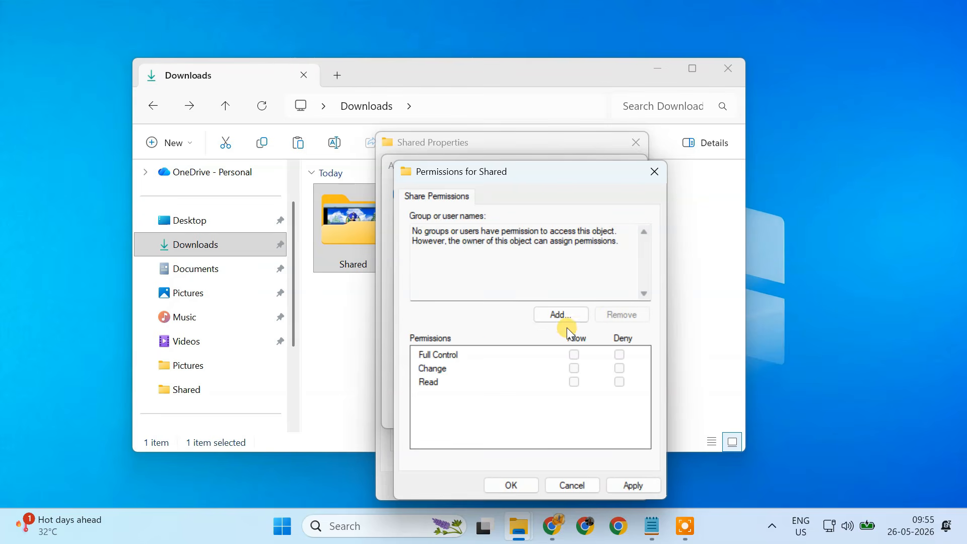
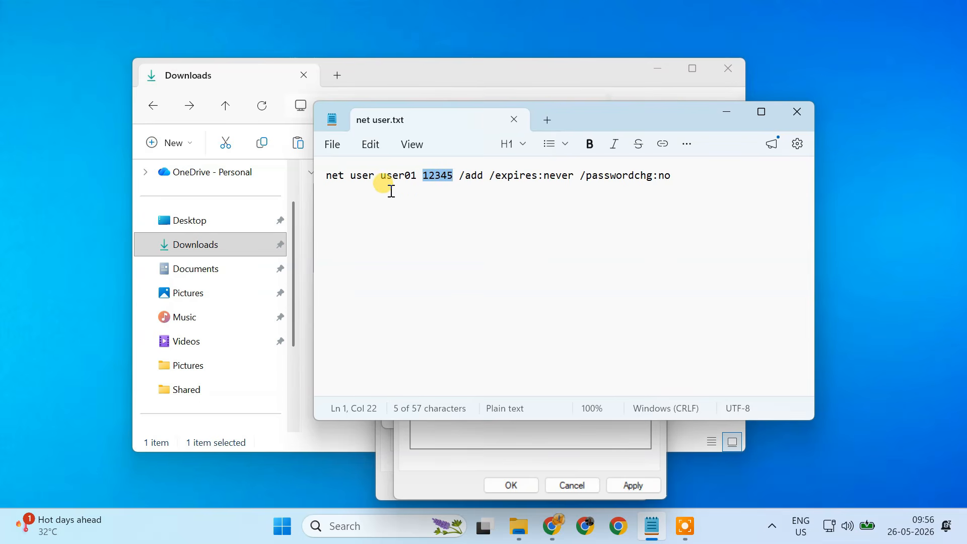
- Point out the user name and password parts of the net user command in the text file
drag(379, 175, 419, 178)
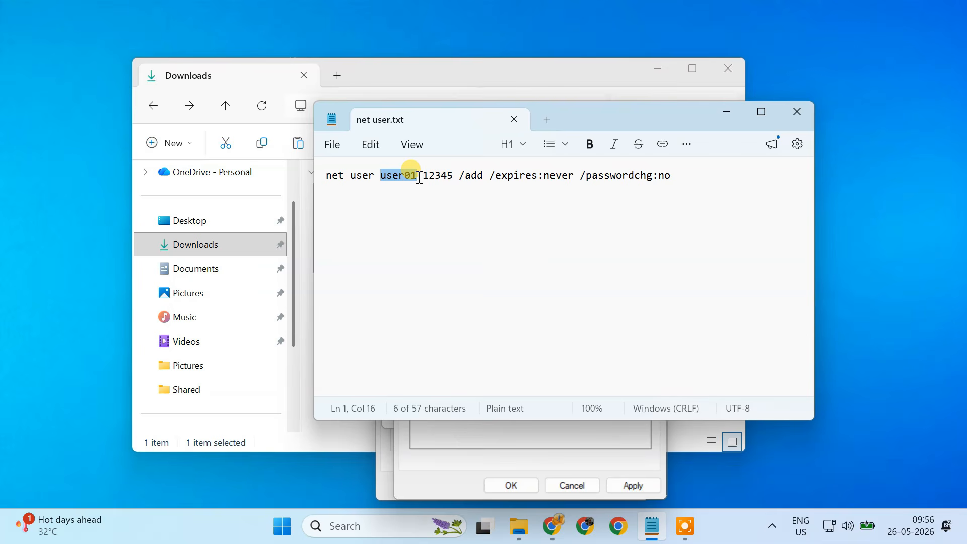
drag(422, 177, 454, 179)
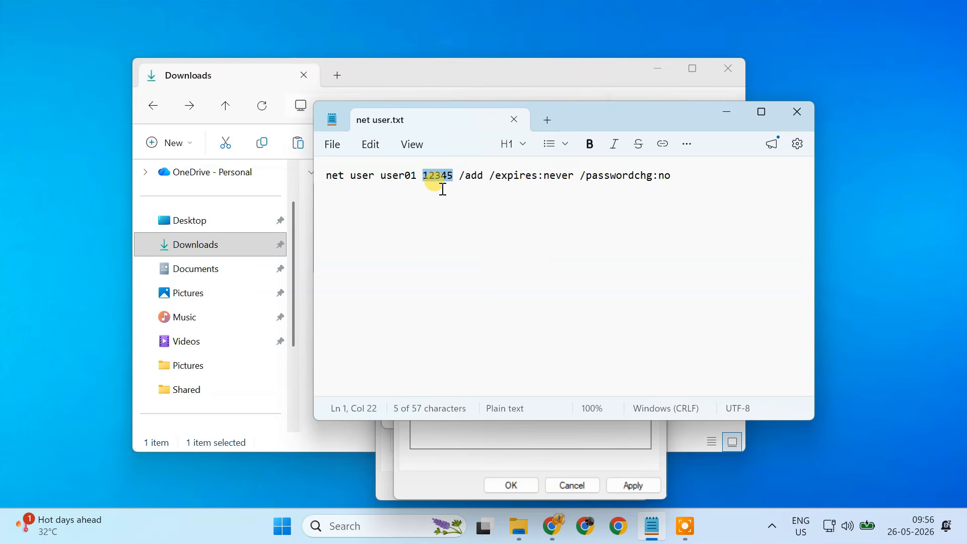
click(443, 189)
- Copy the entire net user command line and minimize the text editor
drag(323, 173, 675, 175)
right_click(580, 177)
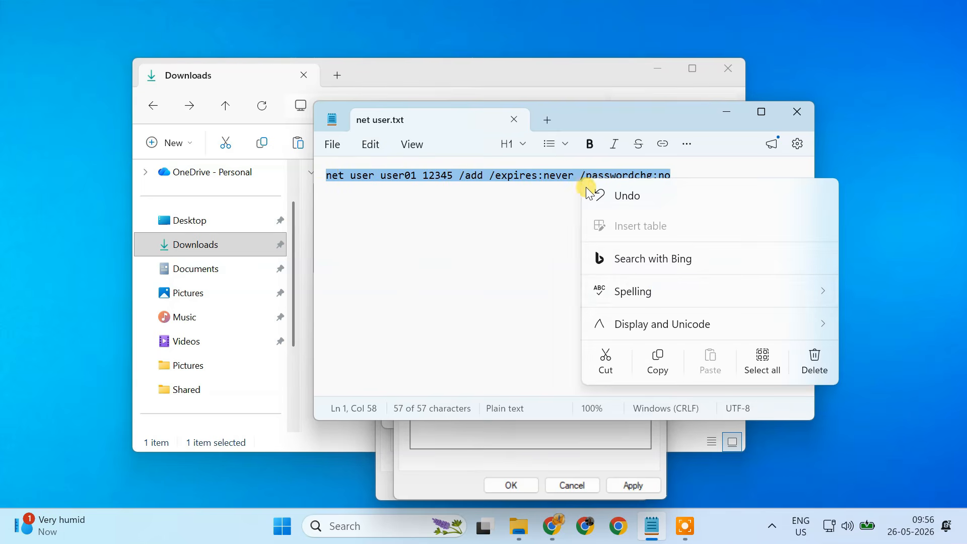
click(658, 362)
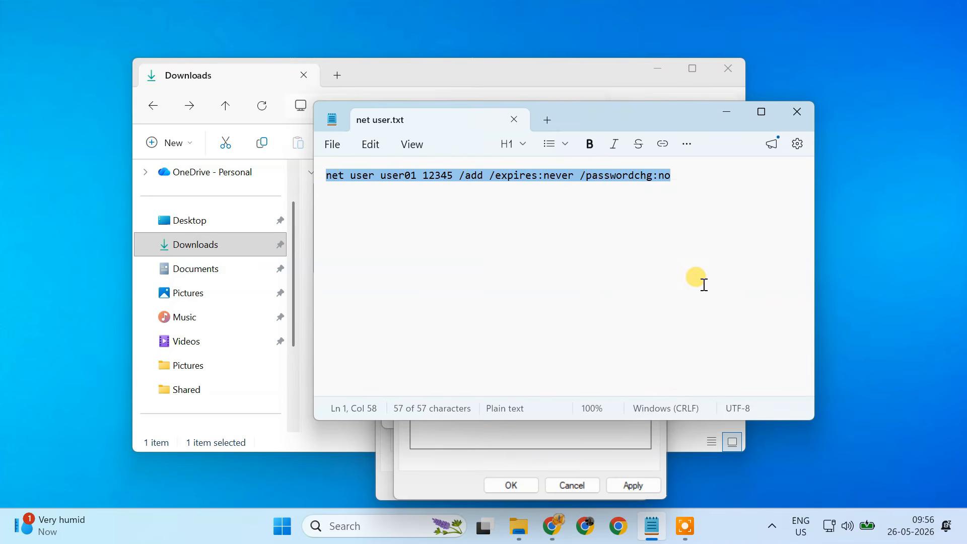
click(725, 112)
- Search for cmd and open Command Prompt as administrator
click(377, 524)
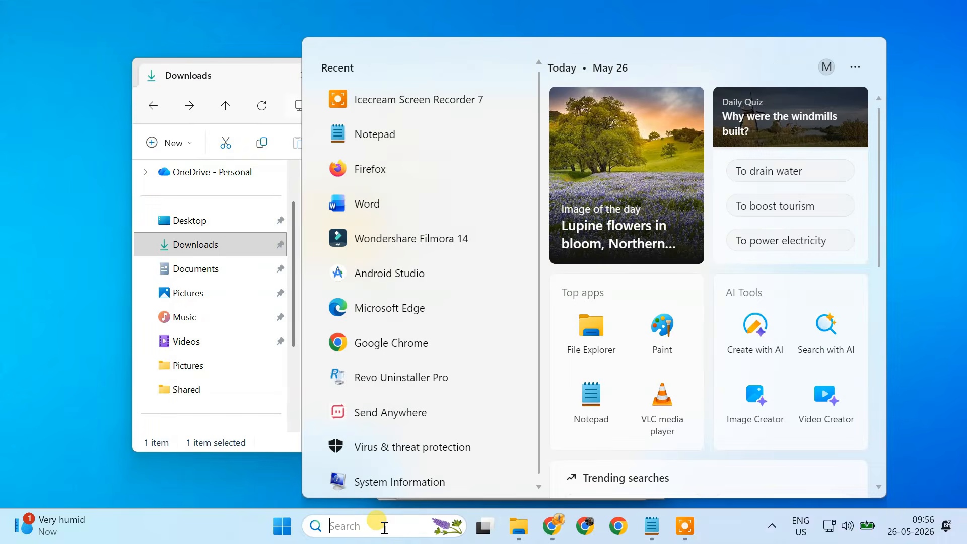
text(cmd)
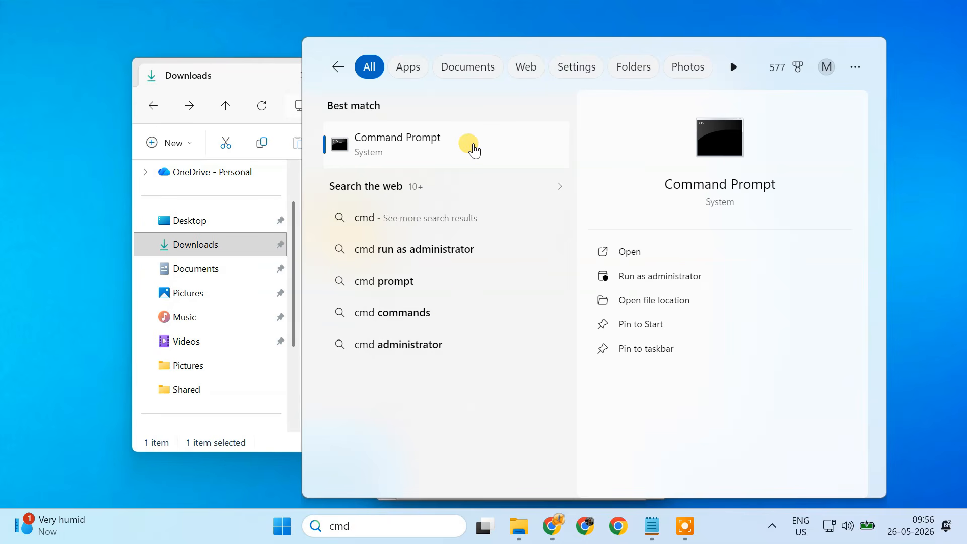
right_click(474, 147)
click(544, 166)
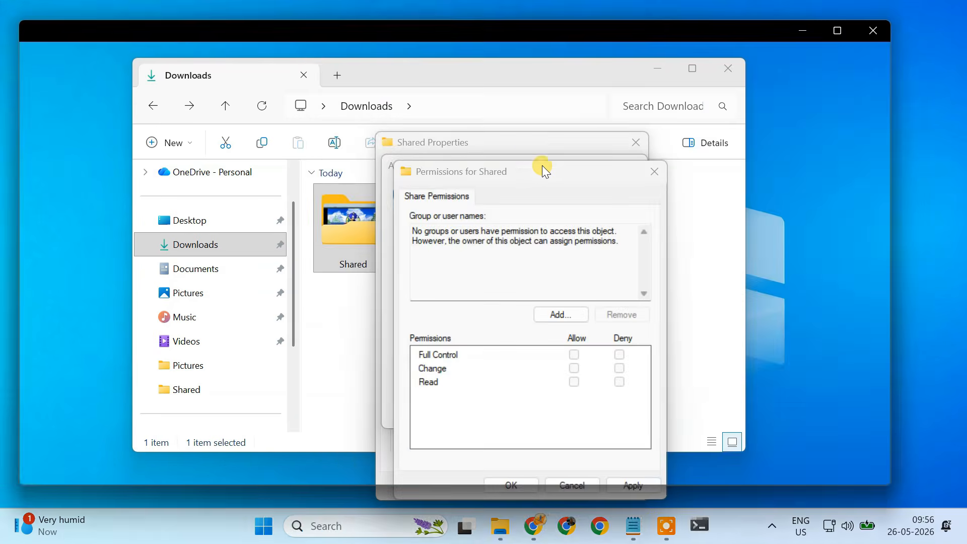
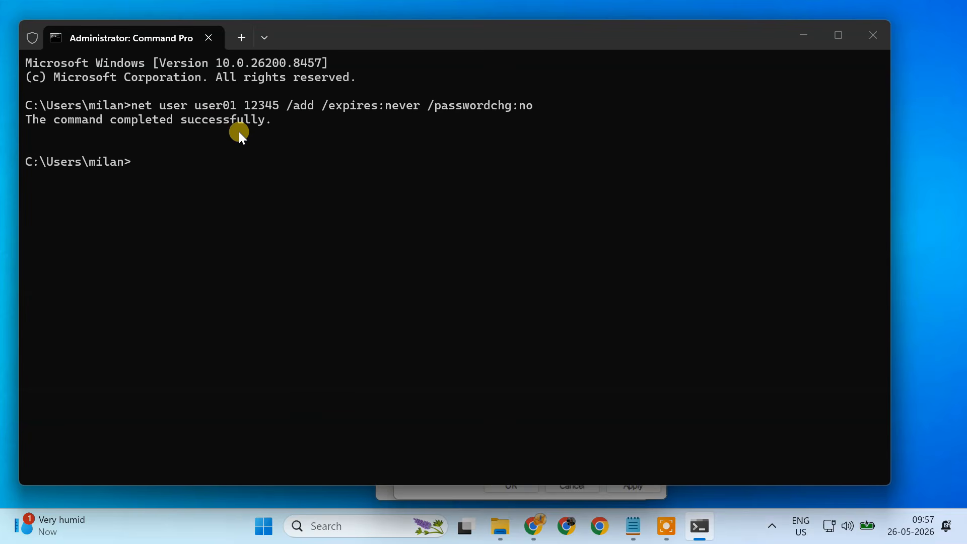
- Close the command window and check the user01 local account under Other users in account settings, then close Settings
click(885, 30)
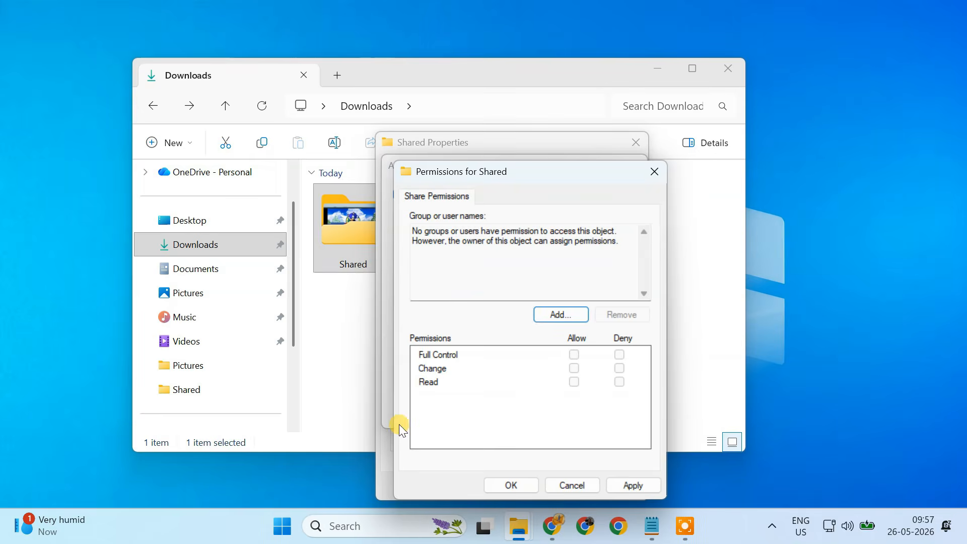
click(286, 529)
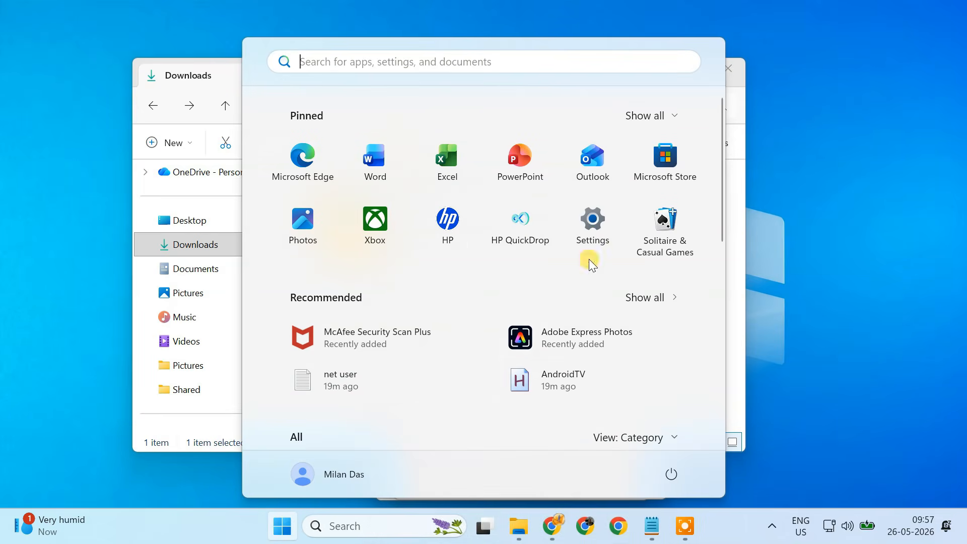
click(594, 224)
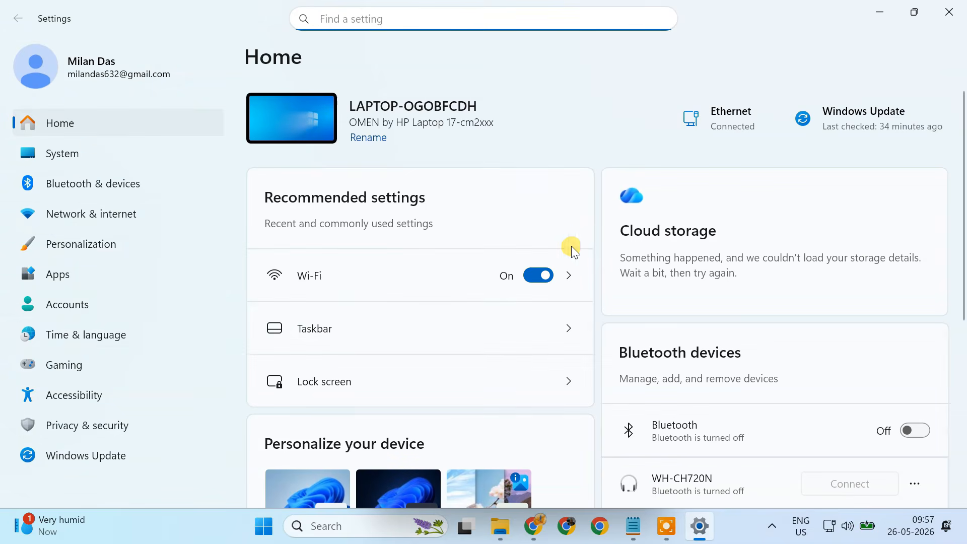
click(88, 307)
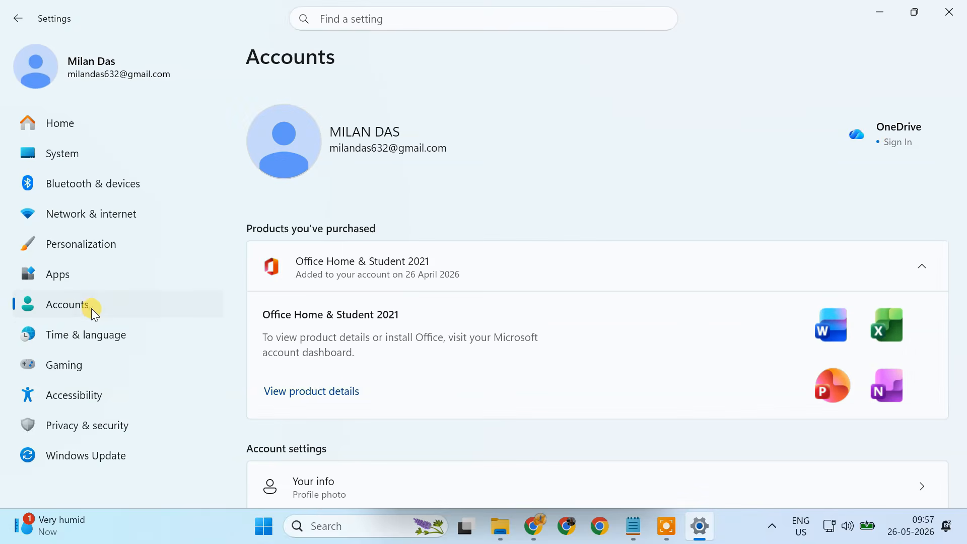
scroll(423, 389, down, 3)
scroll(423, 389, down, 5)
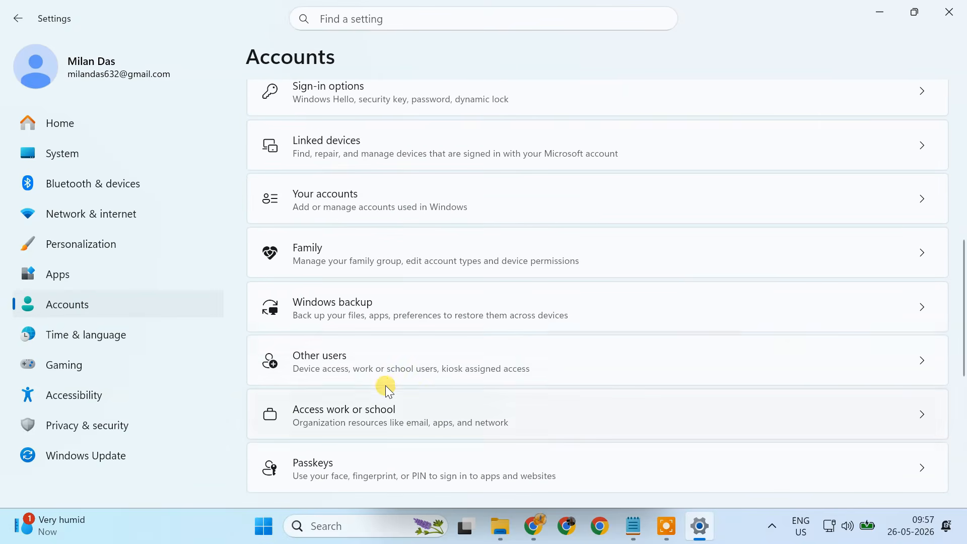
click(375, 375)
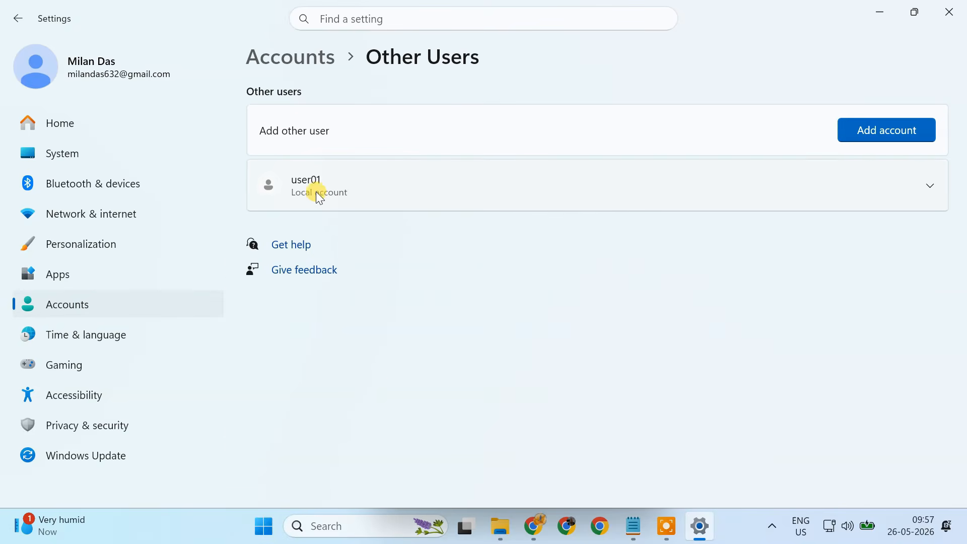
click(406, 193)
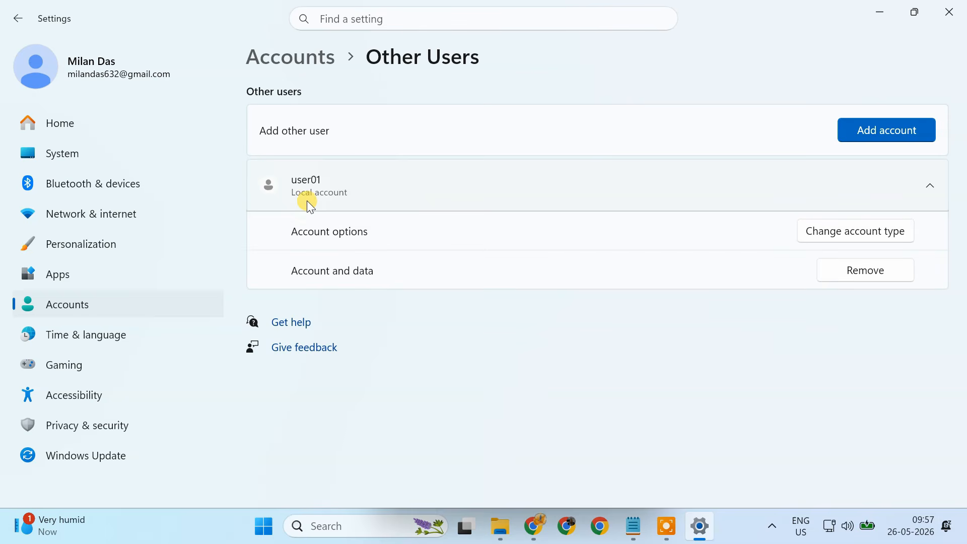
click(348, 204)
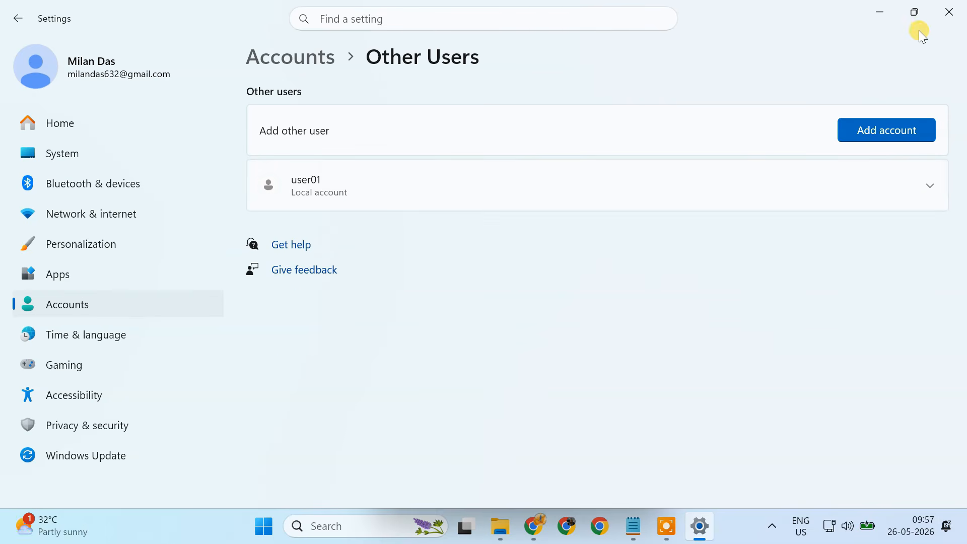
click(944, 17)
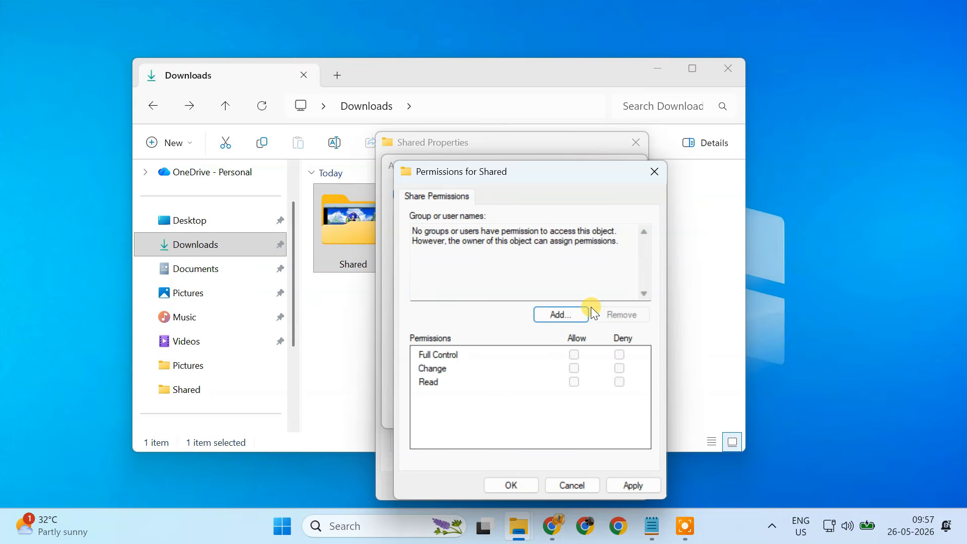
- Add user01 to the Shared folder's share permissions, verifying the name before confirming
click(563, 315)
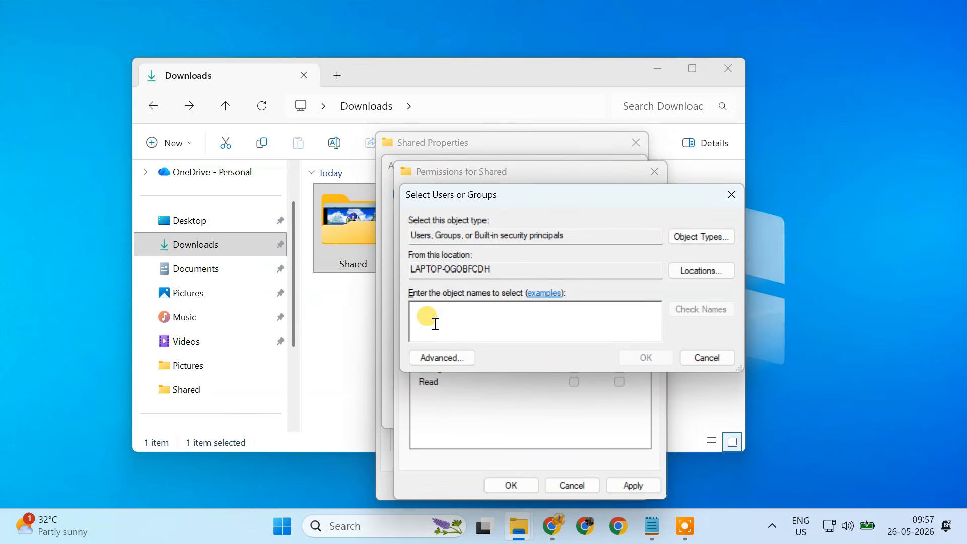
text(user01)
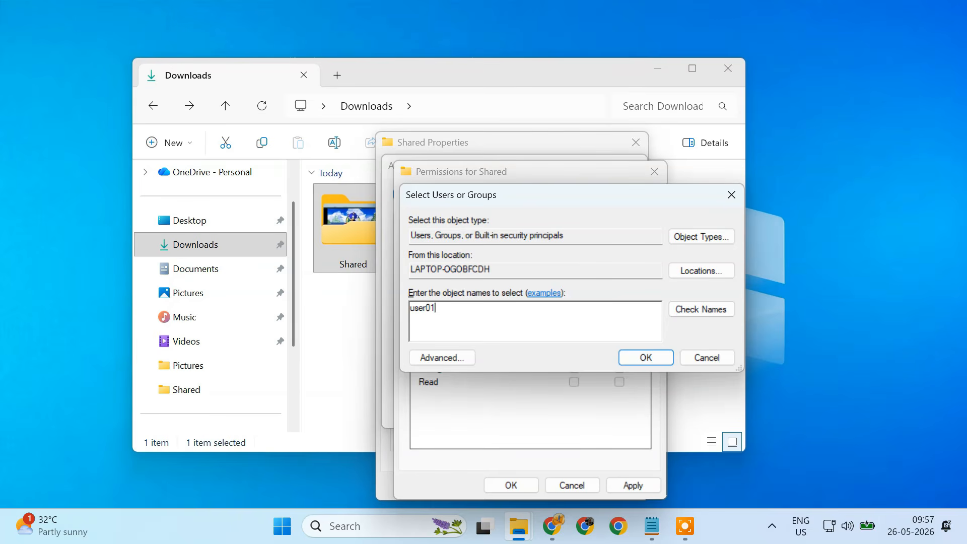
drag(438, 307, 408, 311)
click(695, 317)
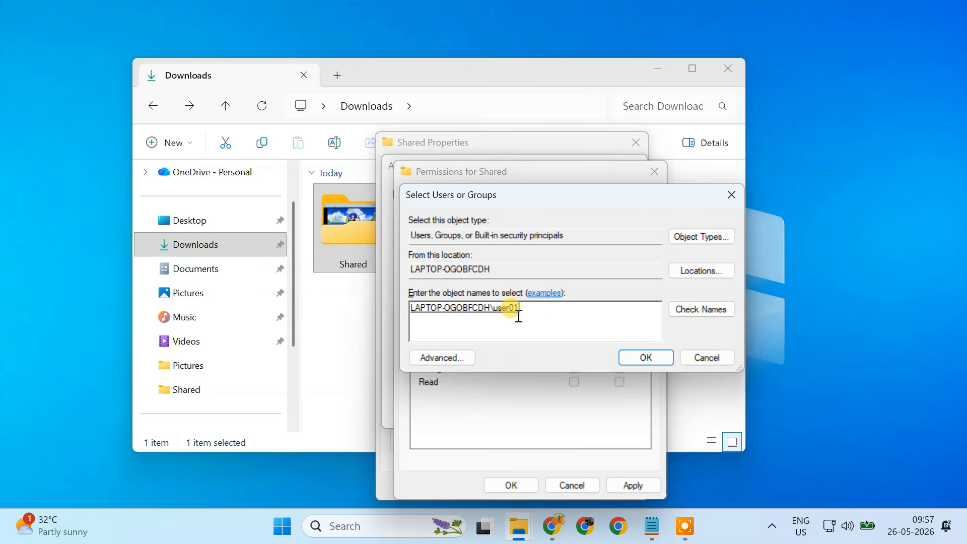
click(647, 358)
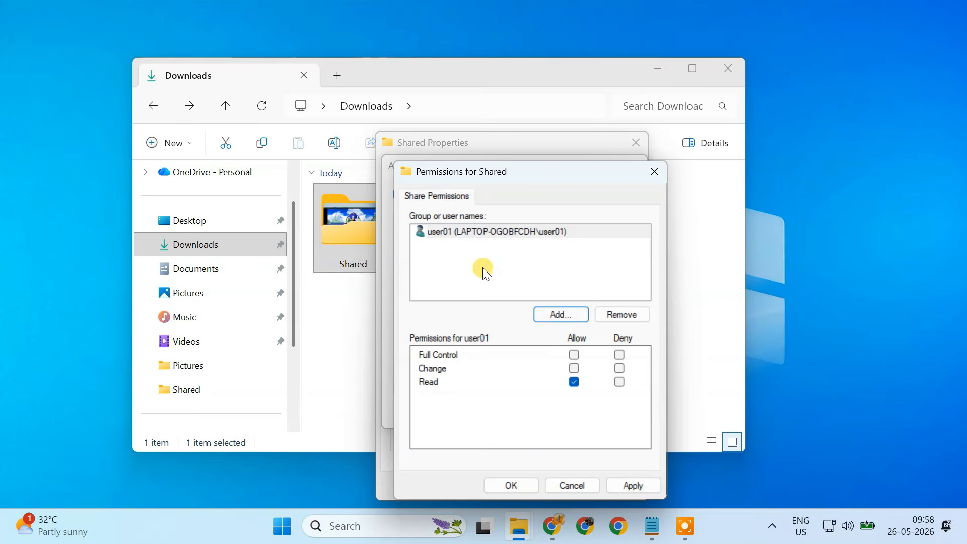
- Allow user01 Full Control share permission, apply it, and close the Advanced Sharing dialog
click(476, 234)
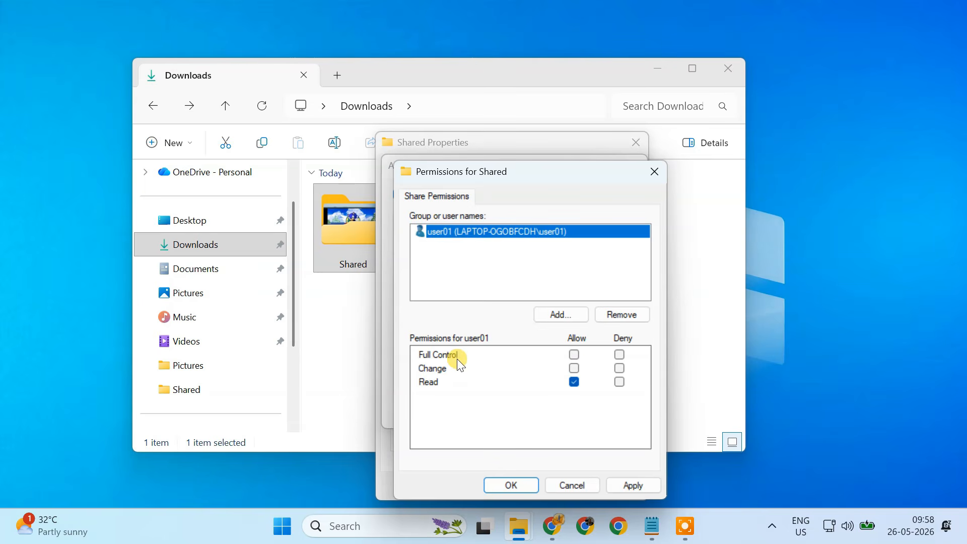
click(575, 355)
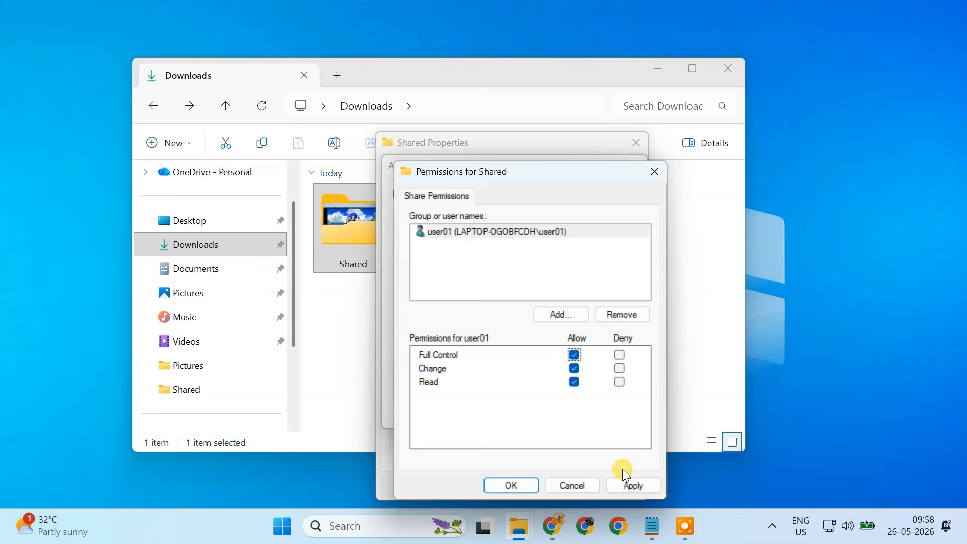
click(635, 487)
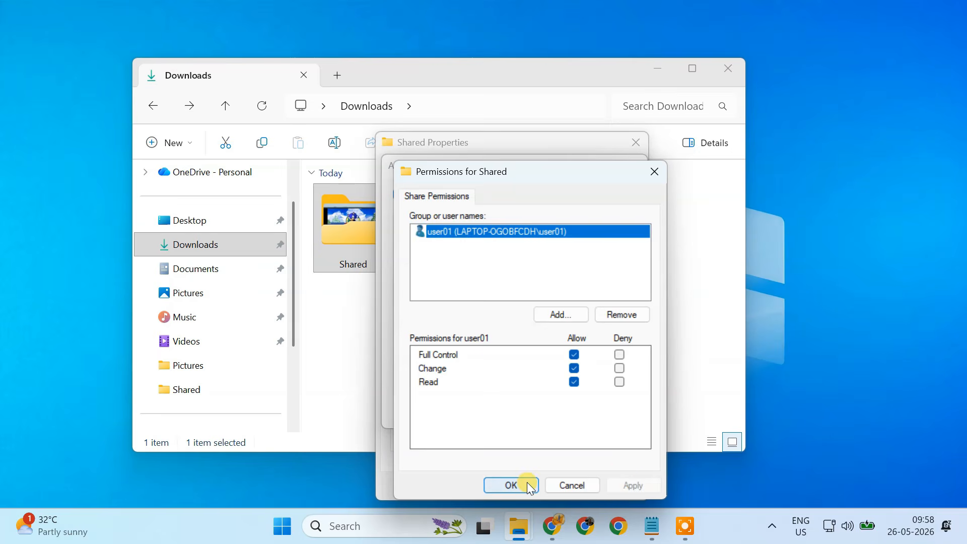
click(511, 485)
click(600, 413)
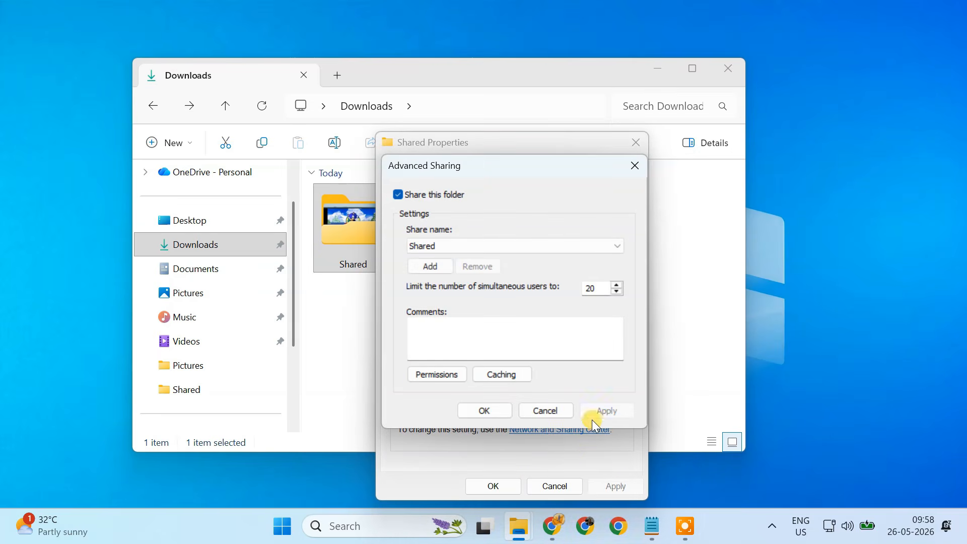
click(493, 409)
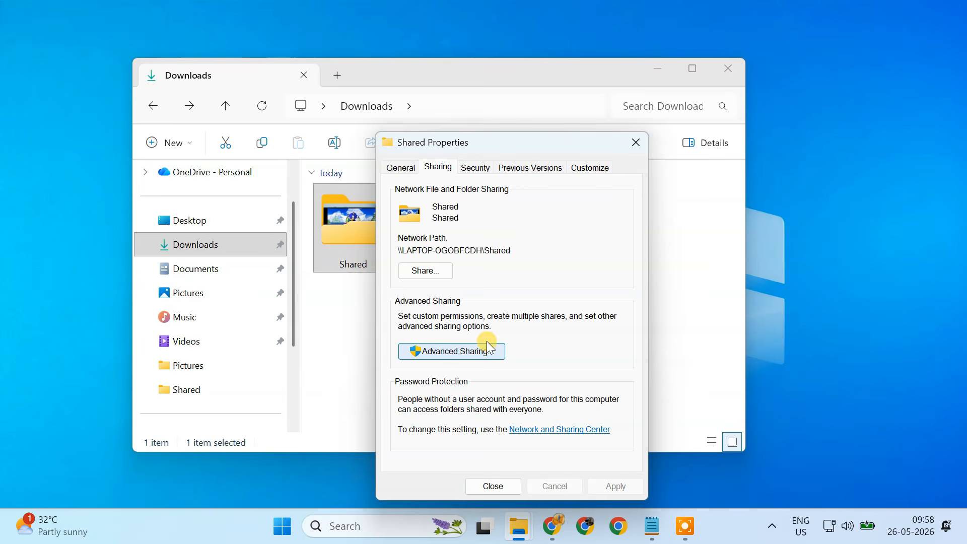
- Edit the folder's security permissions and add user01, verifying the name before confirming
click(477, 169)
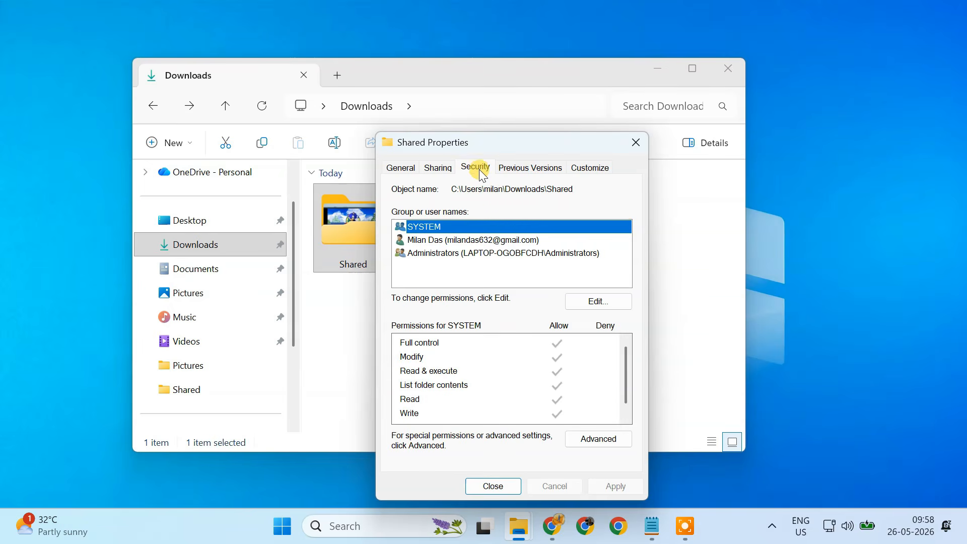
click(584, 304)
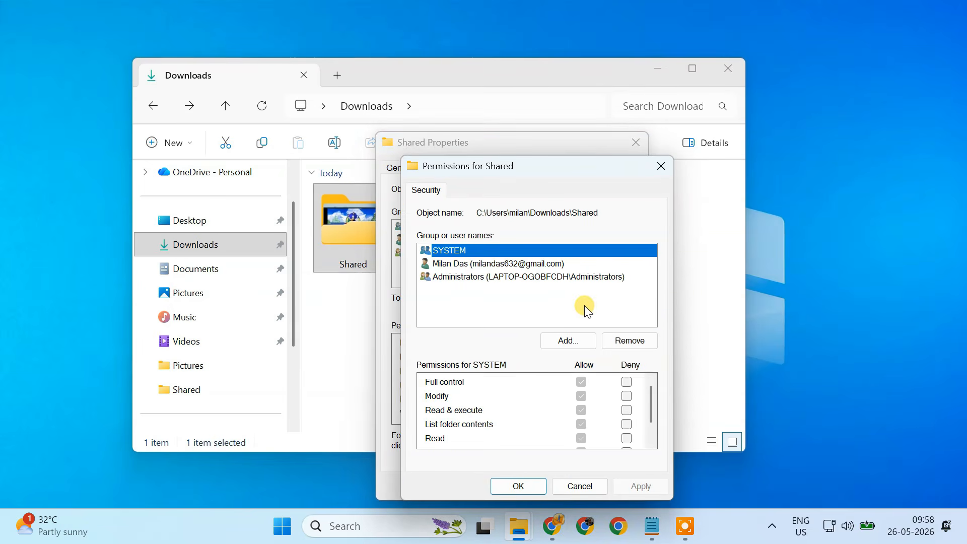
click(579, 343)
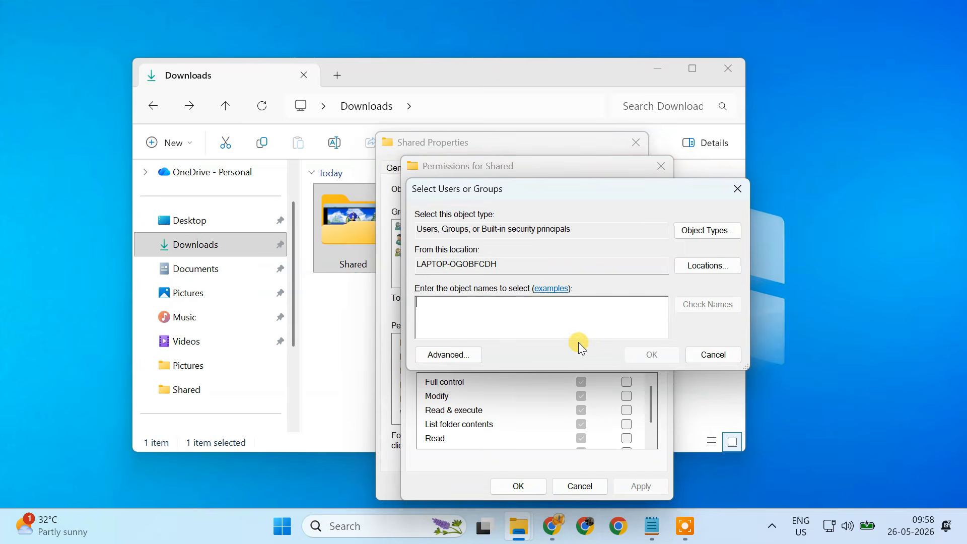
click(462, 308)
text(user01)
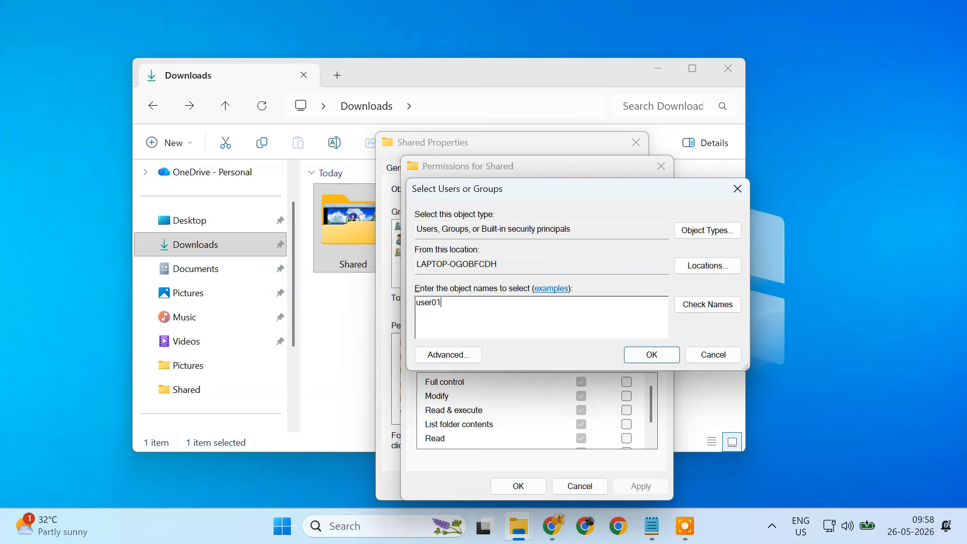
click(696, 308)
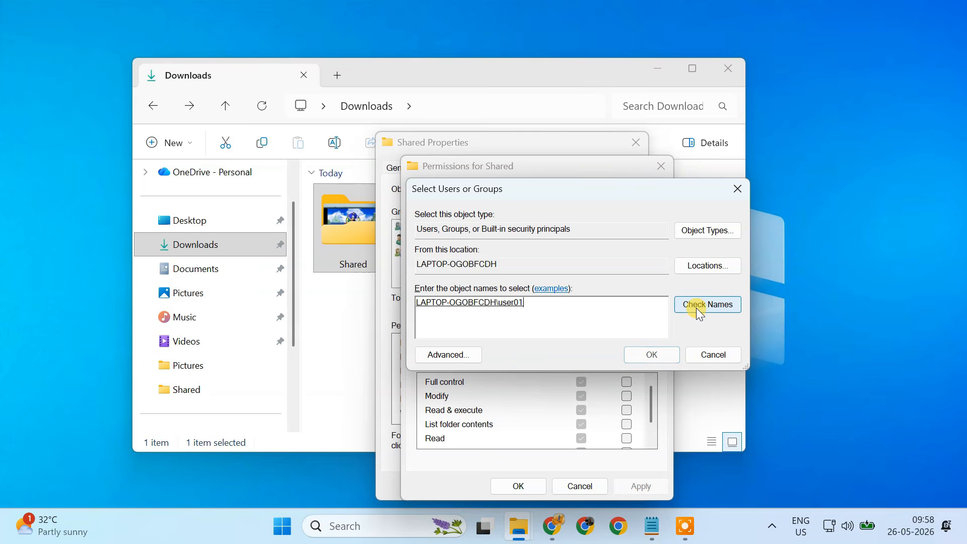
click(656, 357)
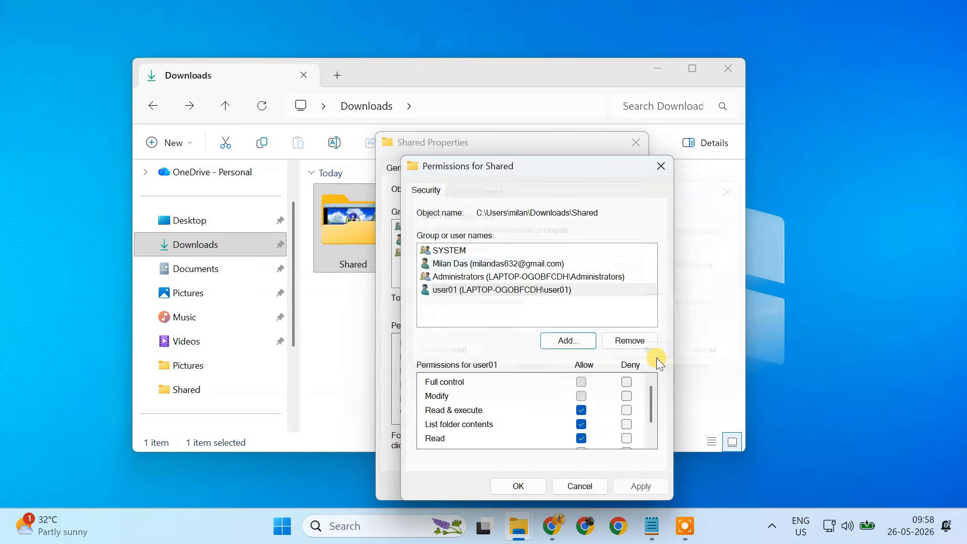
- Allow user01 Full control in the folder's security permissions, apply, and close the properties and File Explorer
click(484, 295)
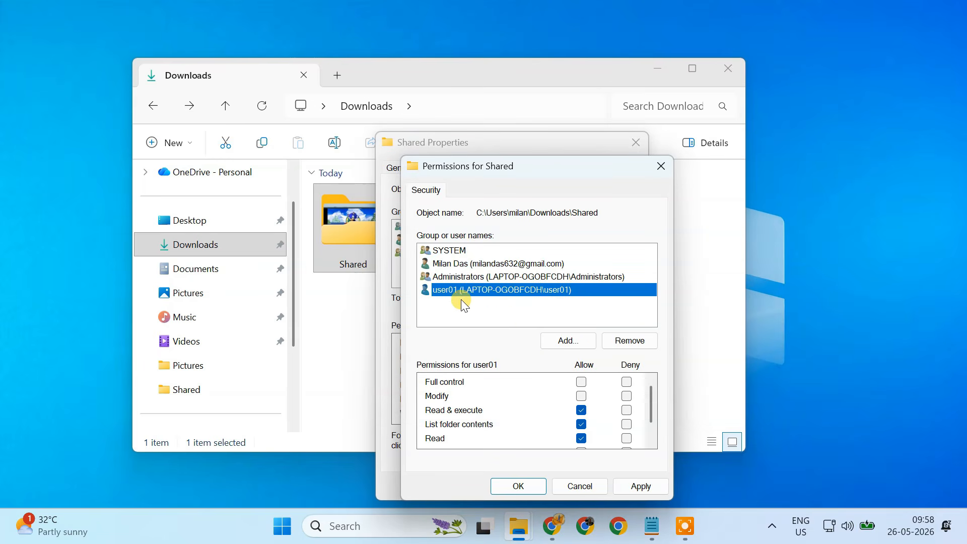
click(582, 382)
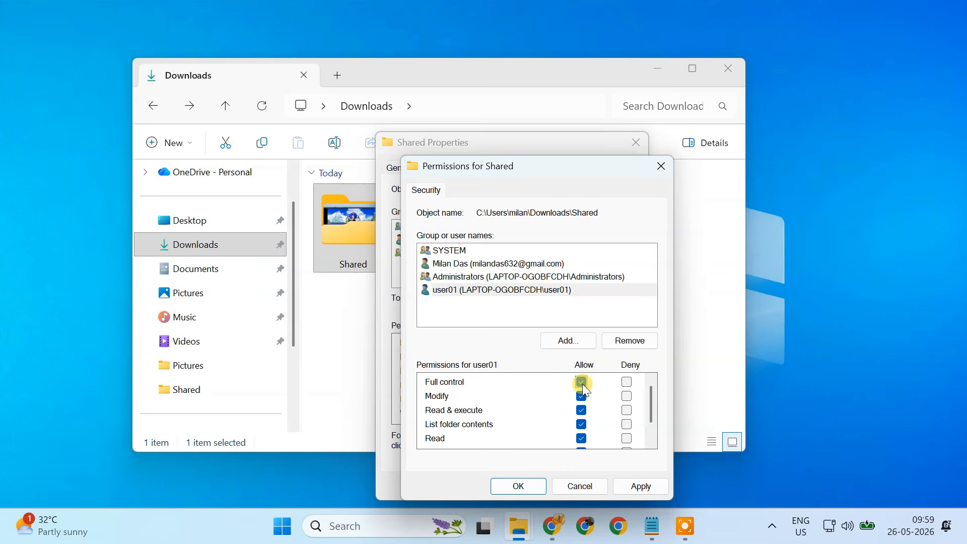
click(647, 487)
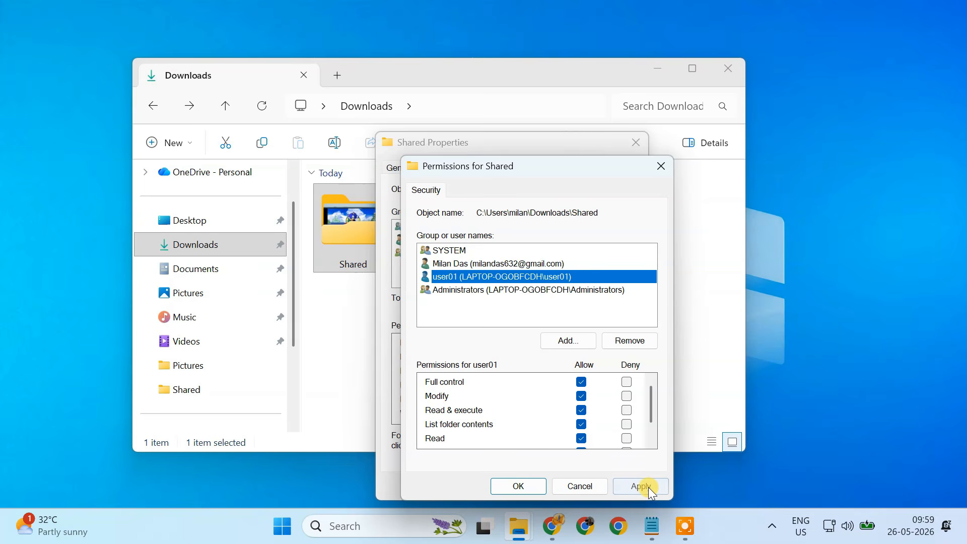
click(531, 490)
click(495, 489)
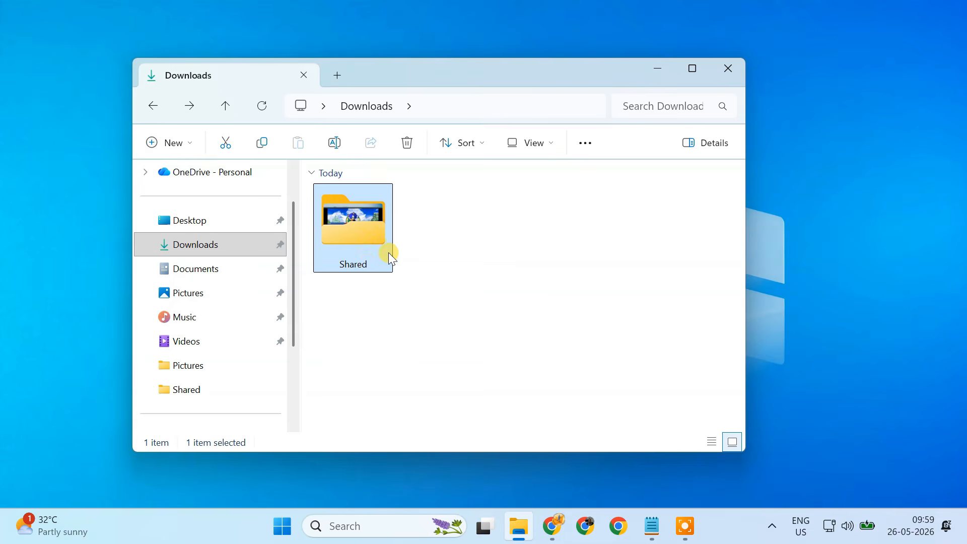
mouse_move(388, 252)
click(657, 68)
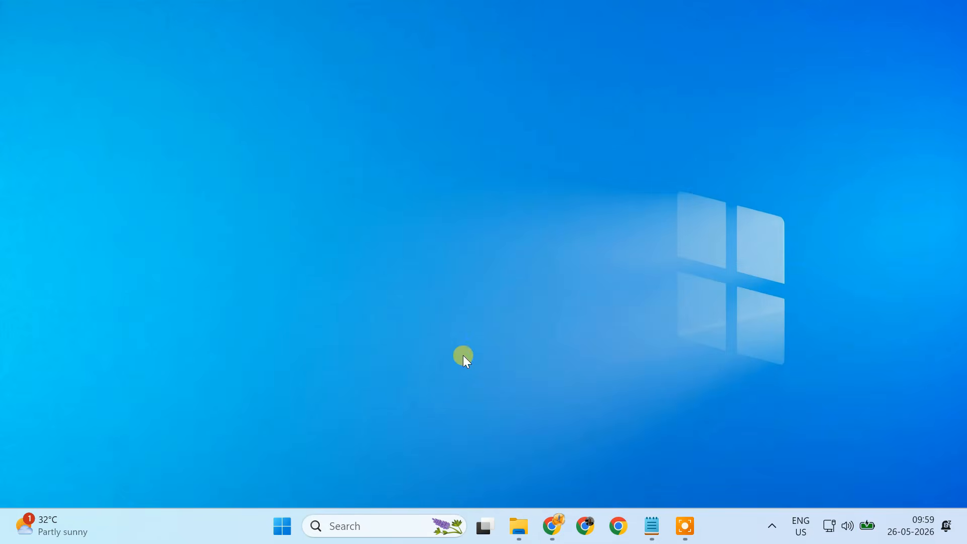
- Open Advanced sharing settings and turn on network discovery, file and printer sharing, and password protected sharing
click(282, 526)
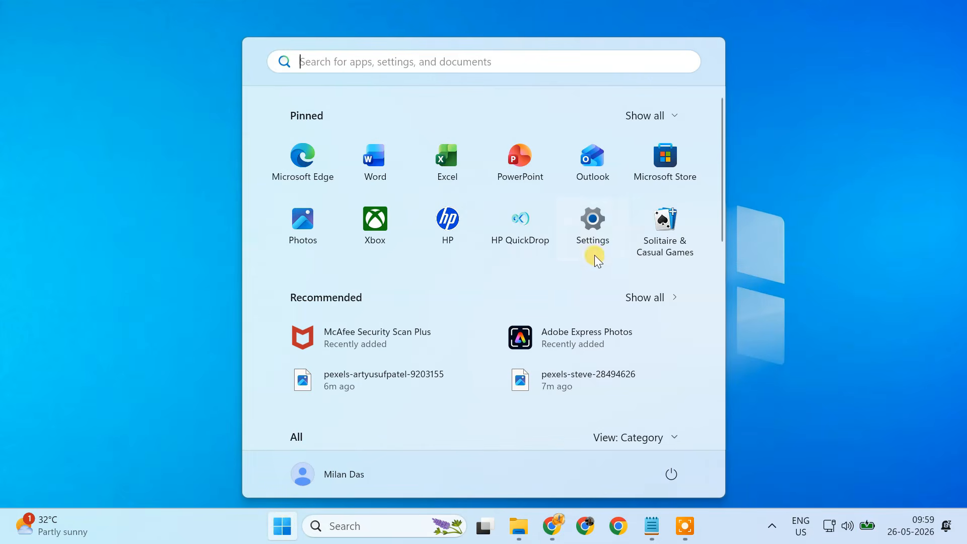
click(602, 228)
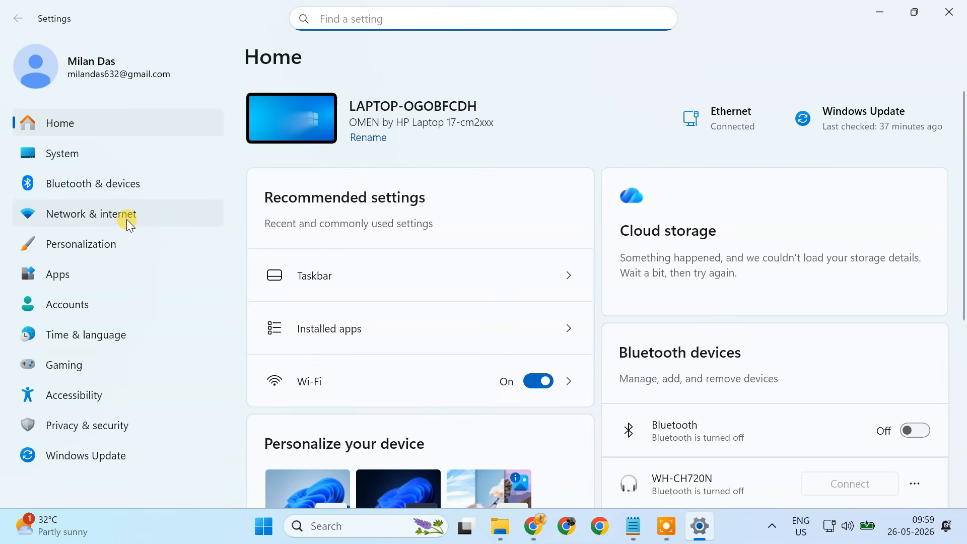
click(126, 220)
scroll(546, 384, down, 5)
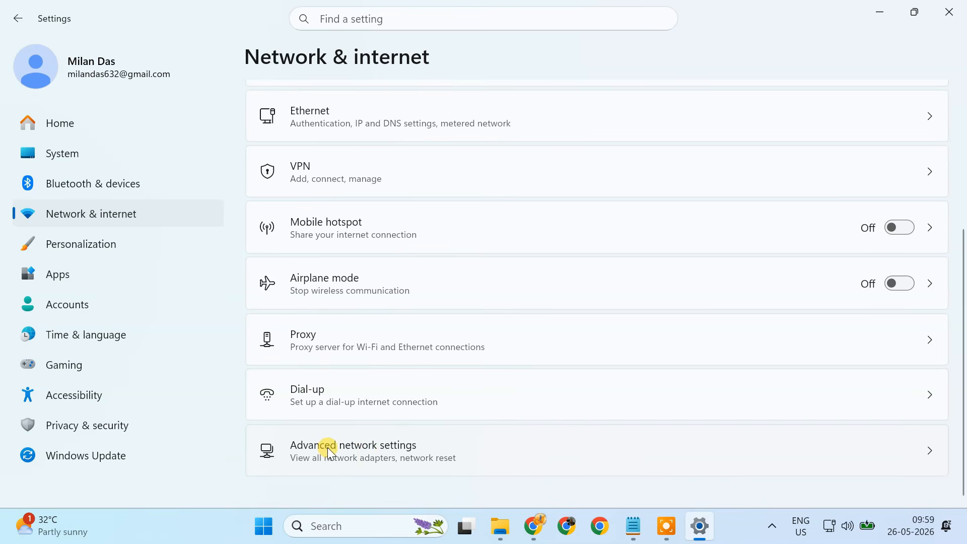
click(371, 453)
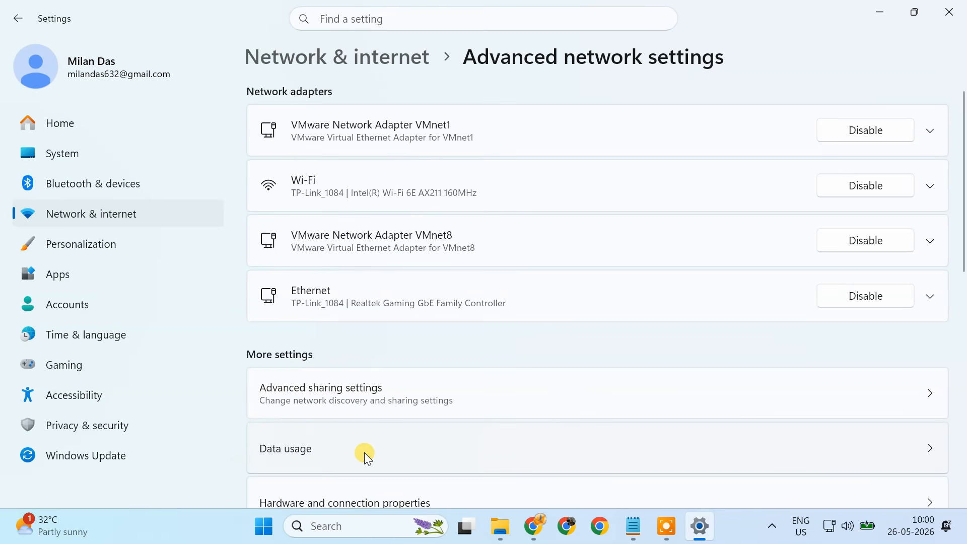
click(363, 395)
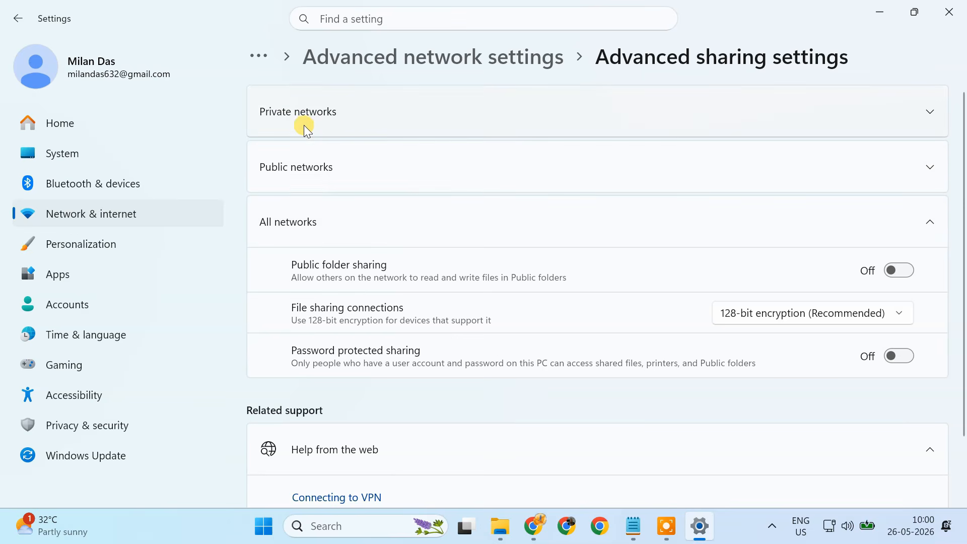
click(339, 118)
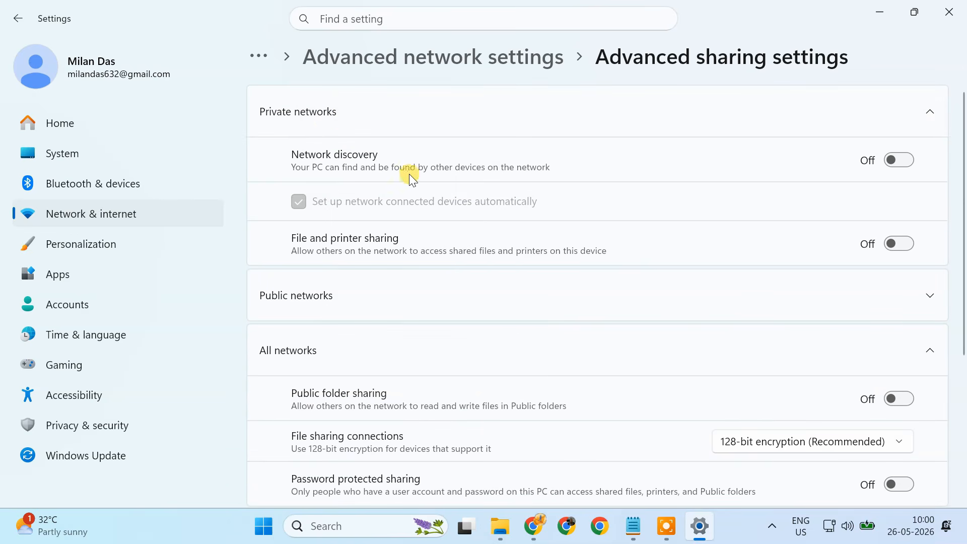
click(898, 168)
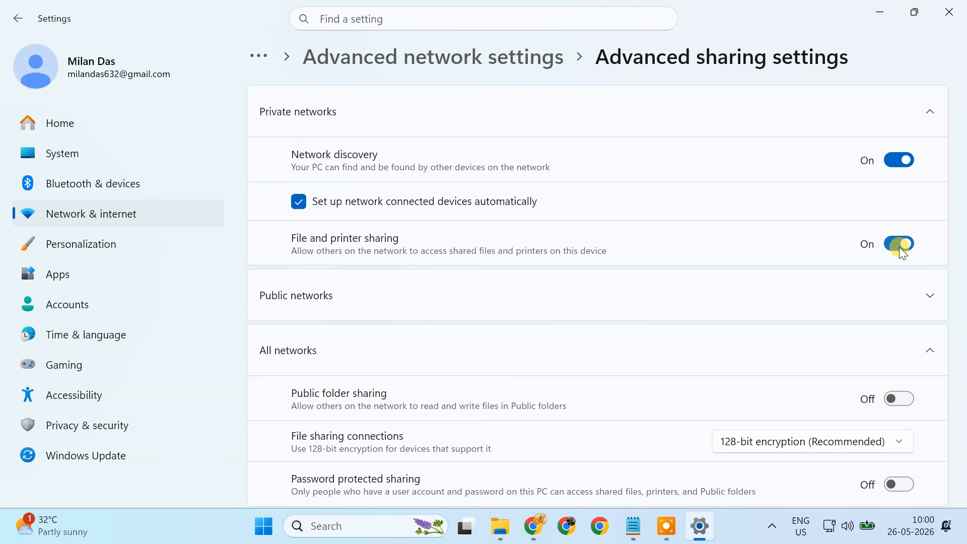
scroll(900, 249, down, 1)
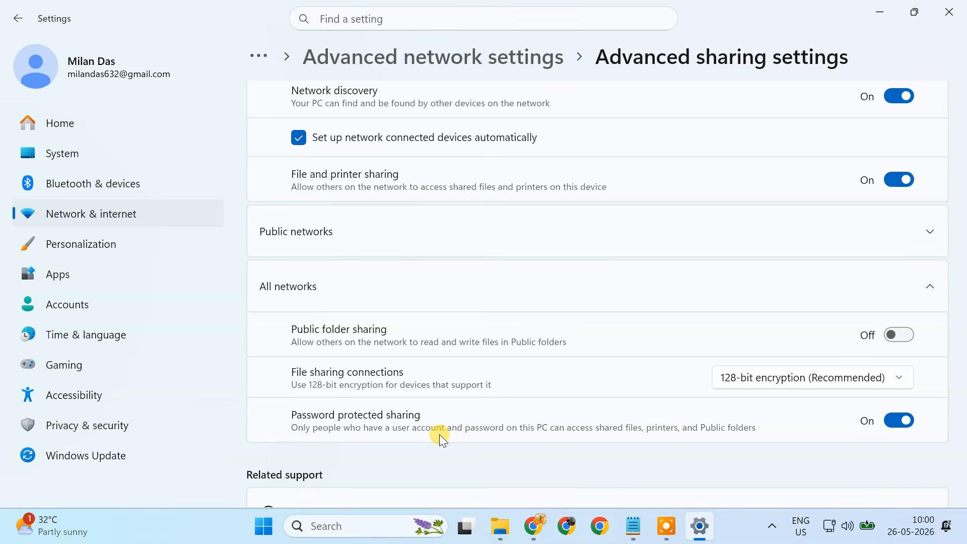
scroll(440, 434, up, 2)
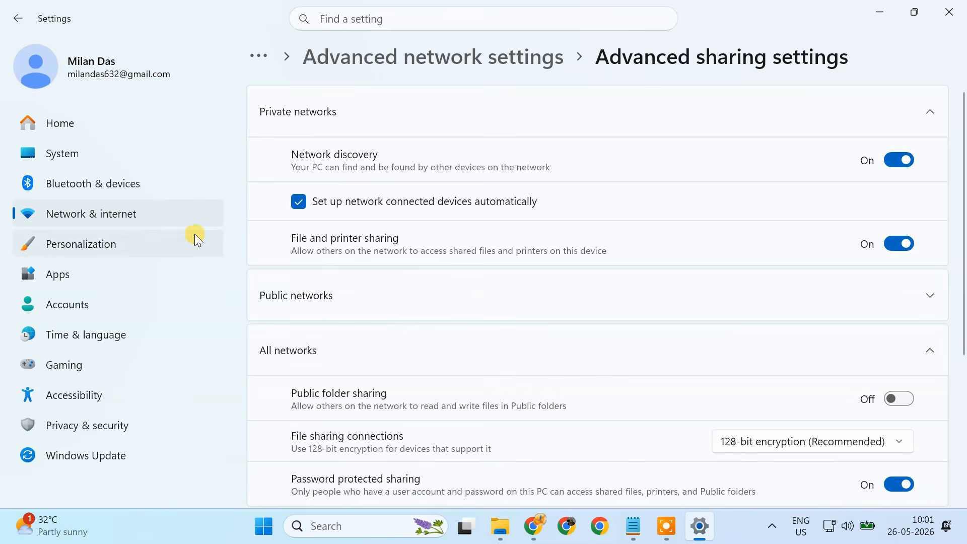
- Set the TP-Link_1084 Wi-Fi network's profile type to Private network
click(147, 214)
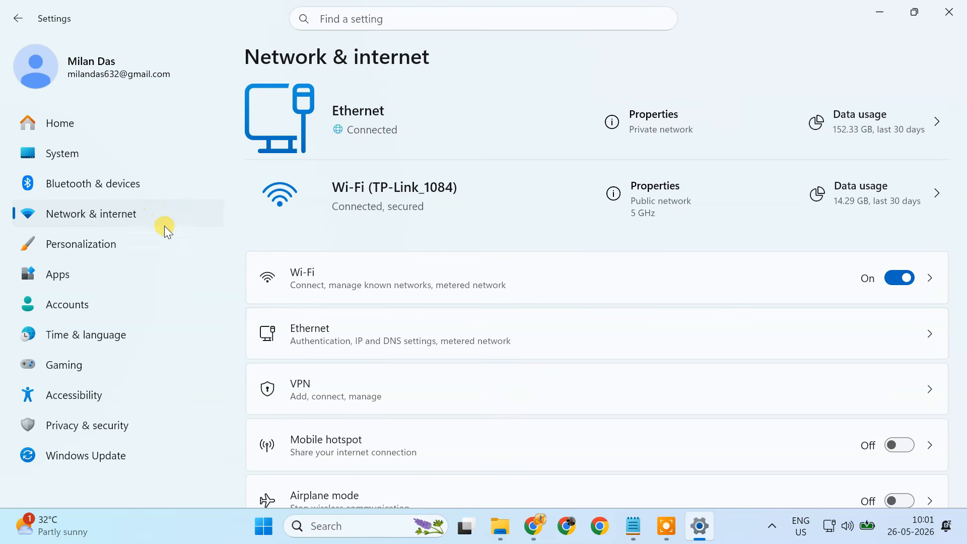
click(330, 276)
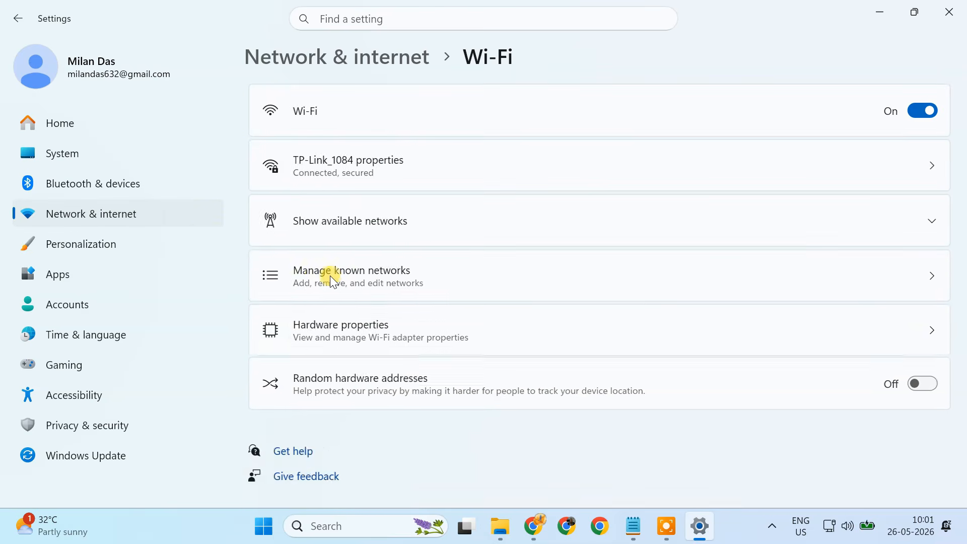
click(366, 171)
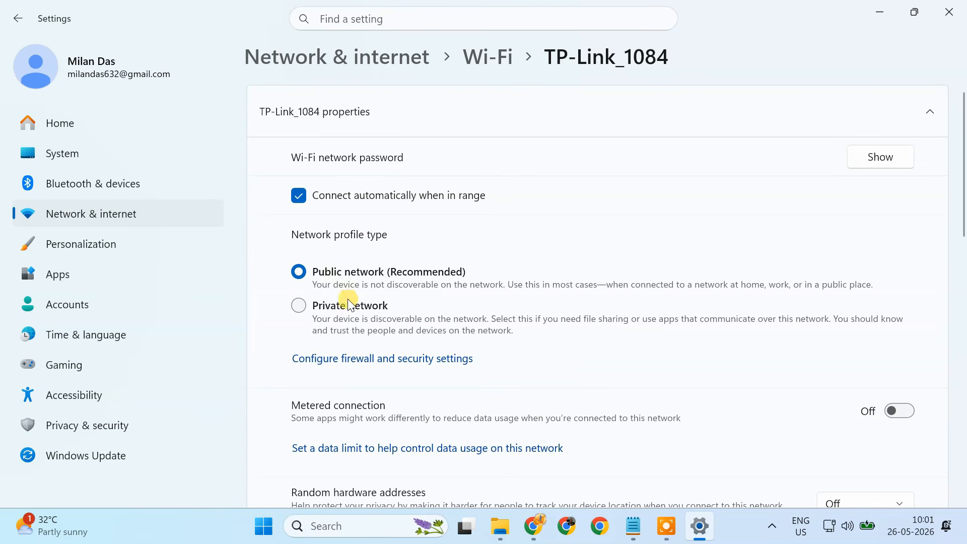
click(299, 308)
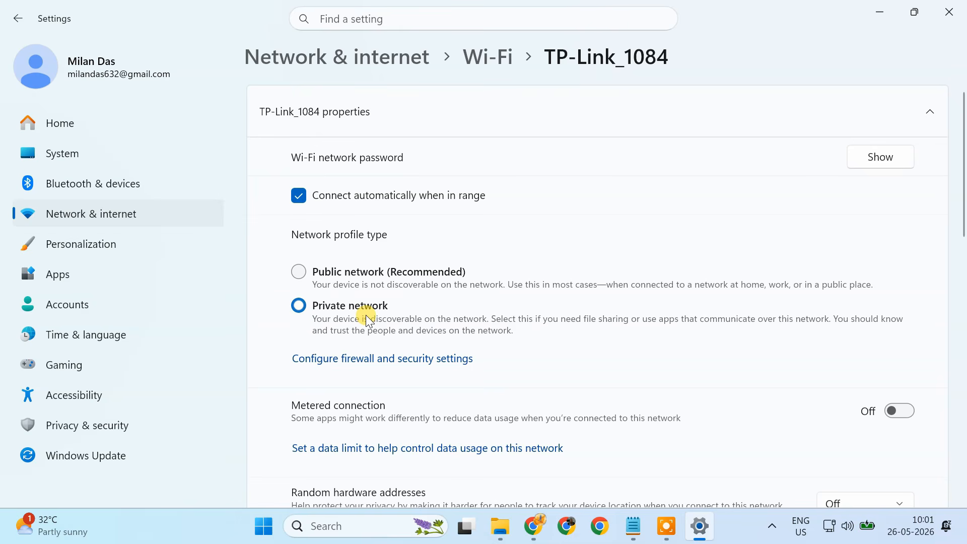
- Check the Ethernet connection's network profile type and close Settings
click(148, 218)
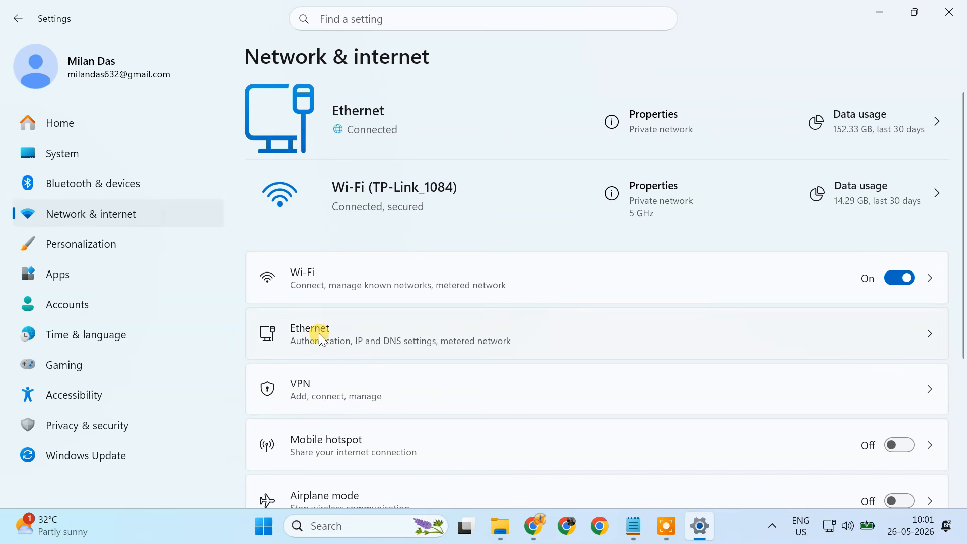
click(351, 330)
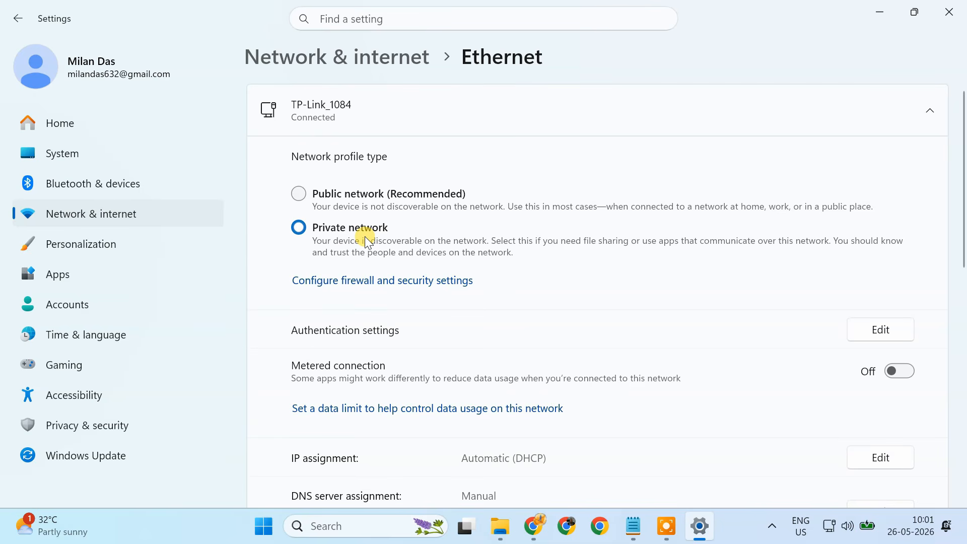
scroll(365, 237, down, 10)
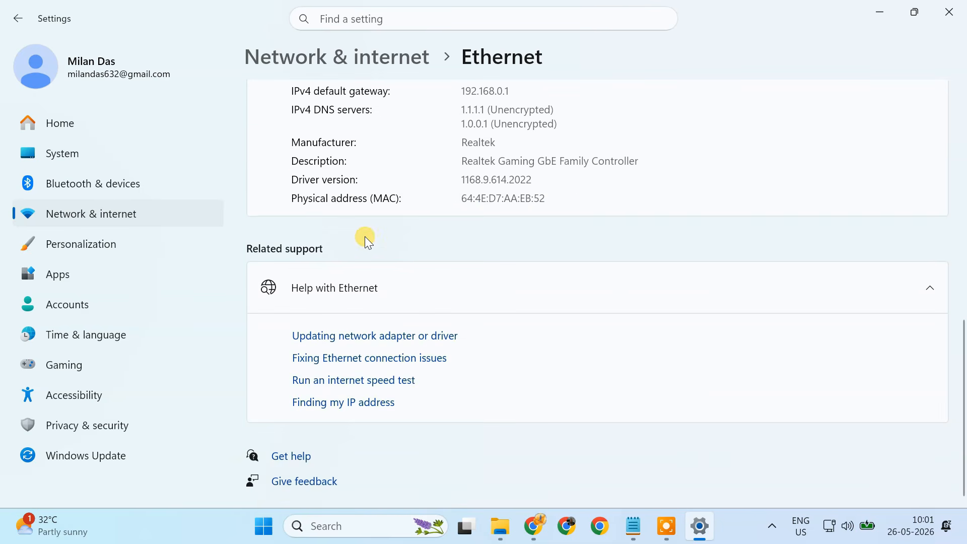
scroll(365, 237, up, 6)
scroll(365, 237, up, 4)
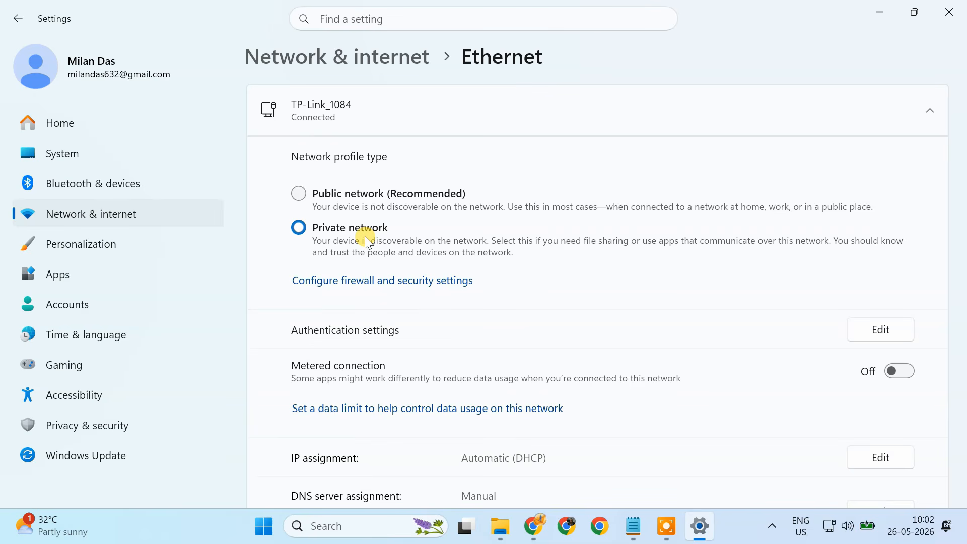
click(949, 20)
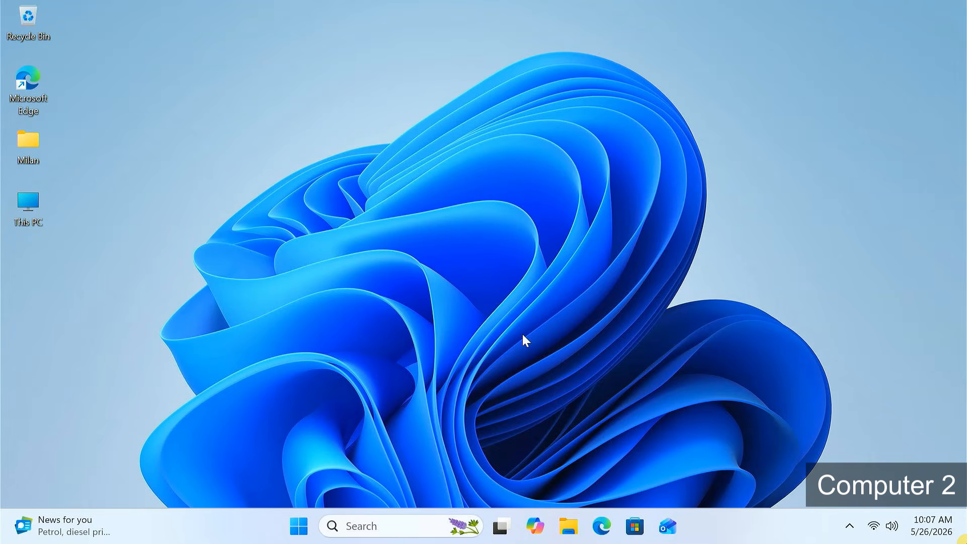
- On the second computer, open the Network location in File Explorer and turn on network discovery and file sharing
click(564, 525)
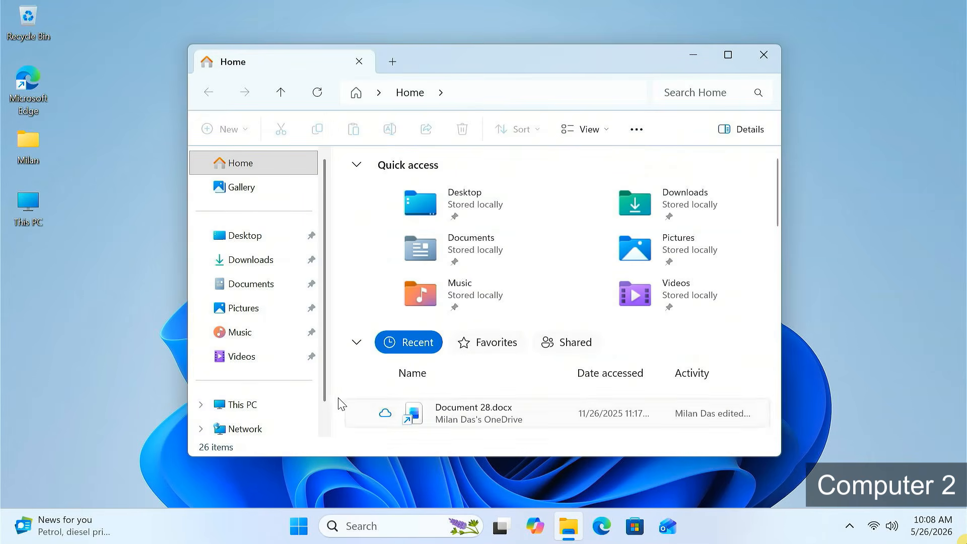
scroll(322, 394, down, 1)
click(257, 403)
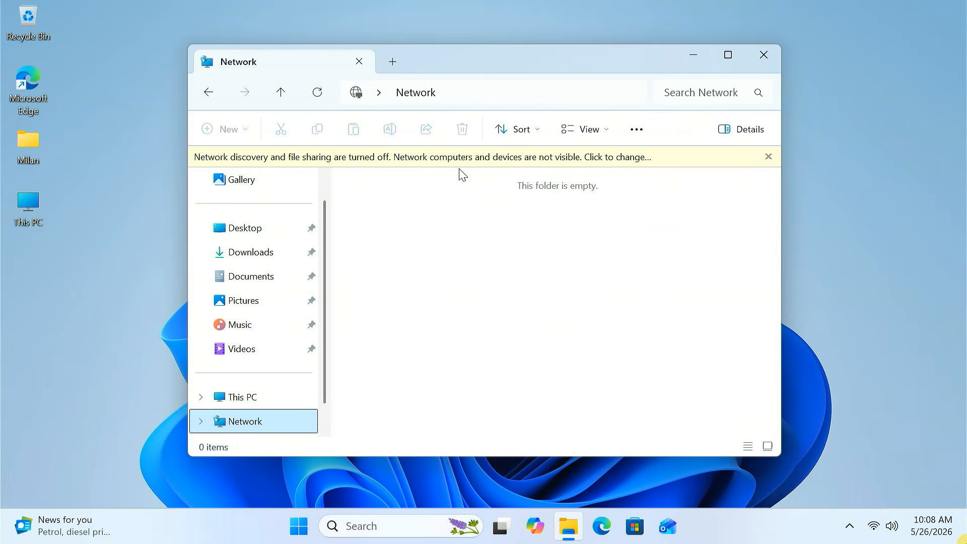
click(599, 160)
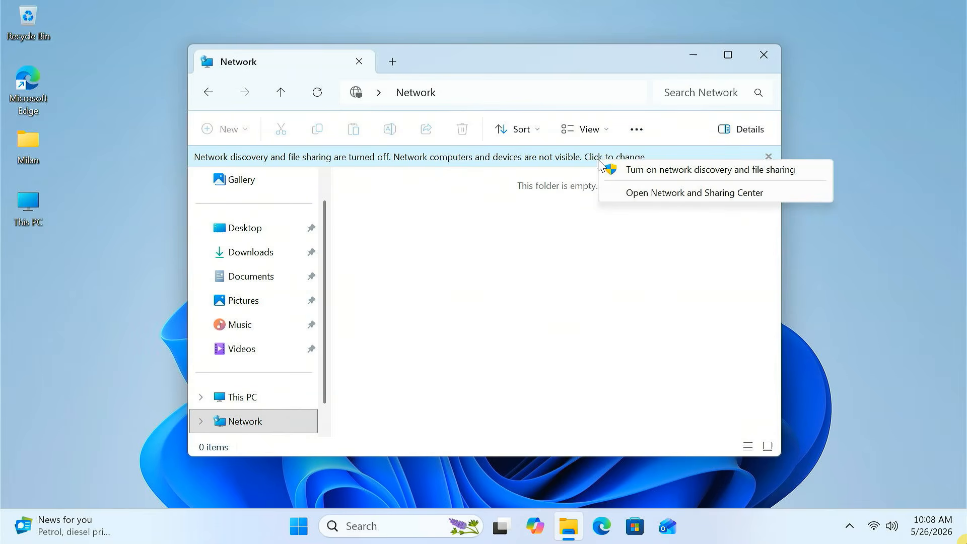
click(729, 174)
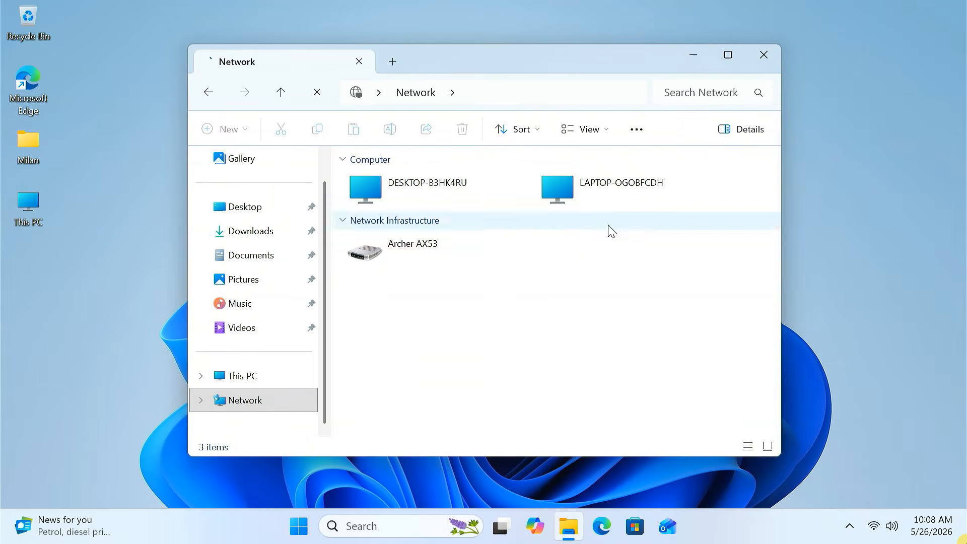
- Open LAPTOP-OGOBFCDH from the network and choose to sign in with a different account
click(616, 203)
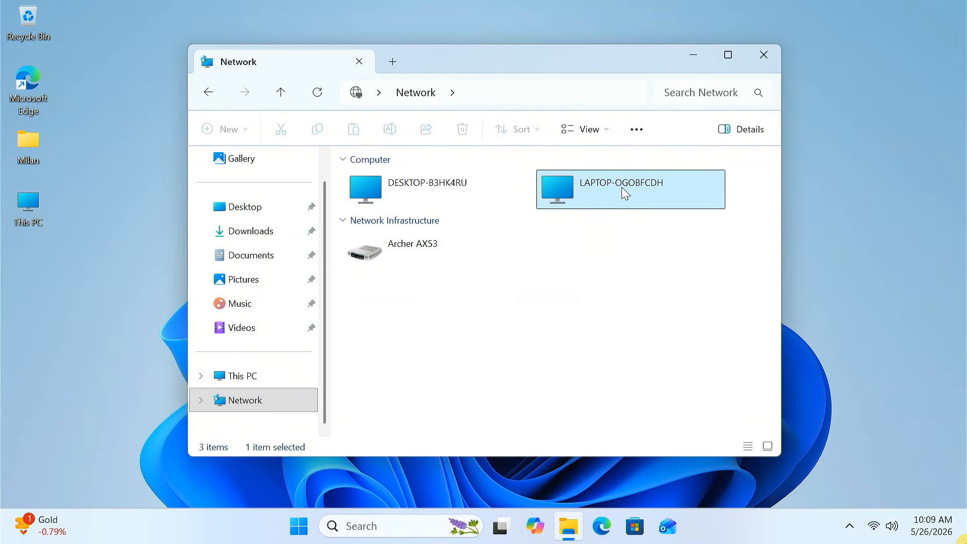
double_click(621, 186)
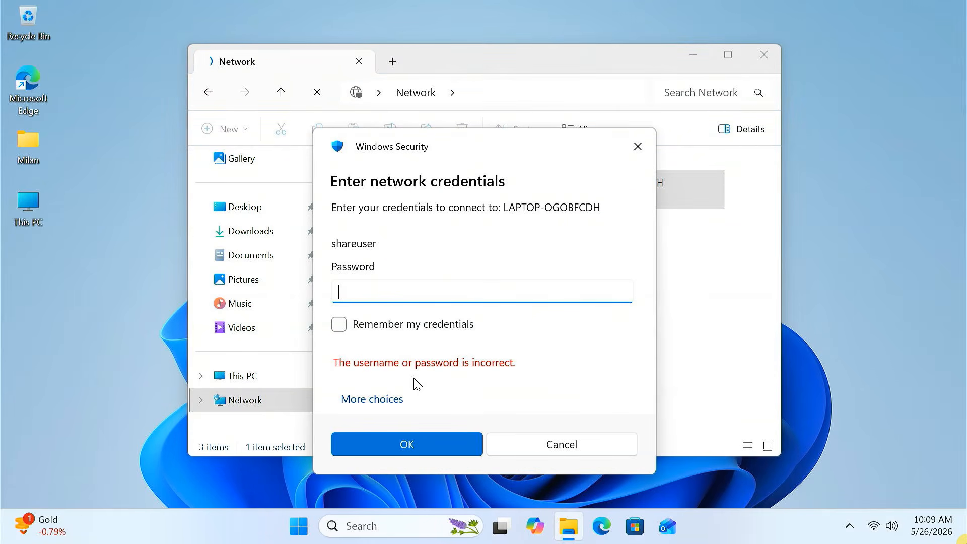
click(377, 403)
scroll(387, 428, down, 2)
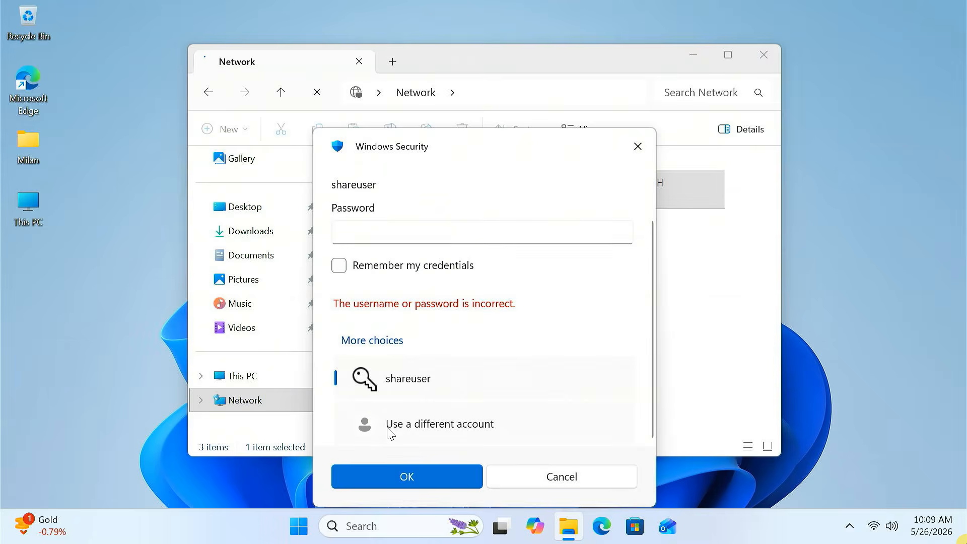
click(390, 428)
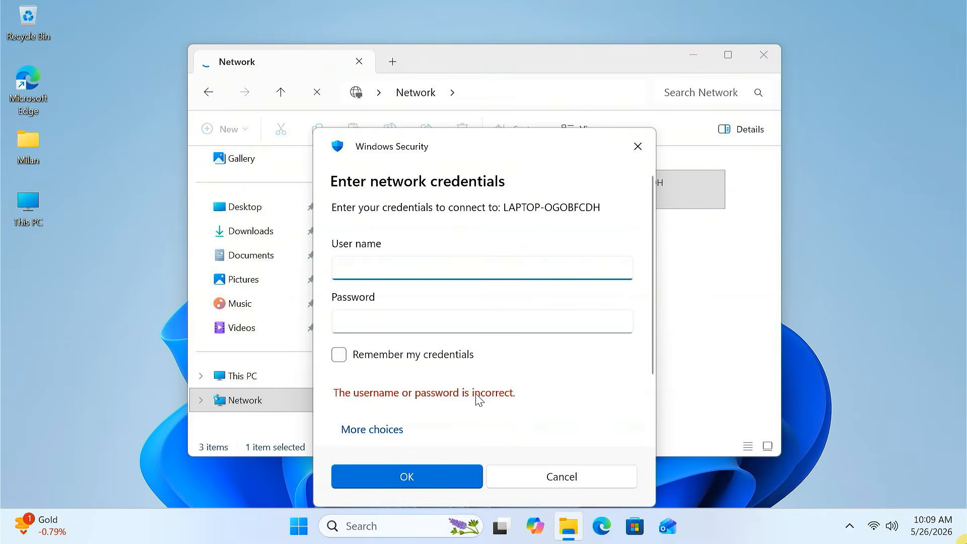
- Sign in to LAPTOP-OGOBFCDH with user name user01 and its account password
text(user01)
click(384, 321)
text(12345)
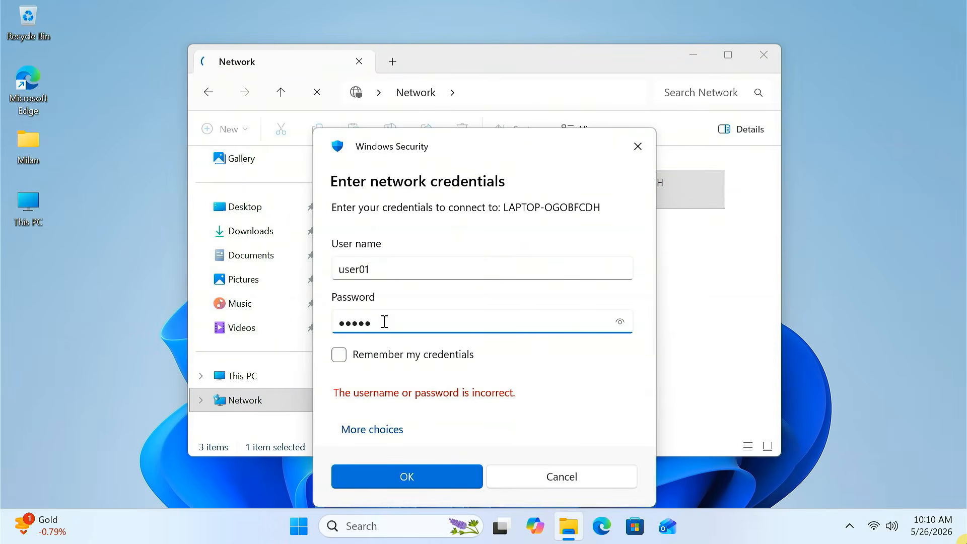
click(623, 325)
click(625, 326)
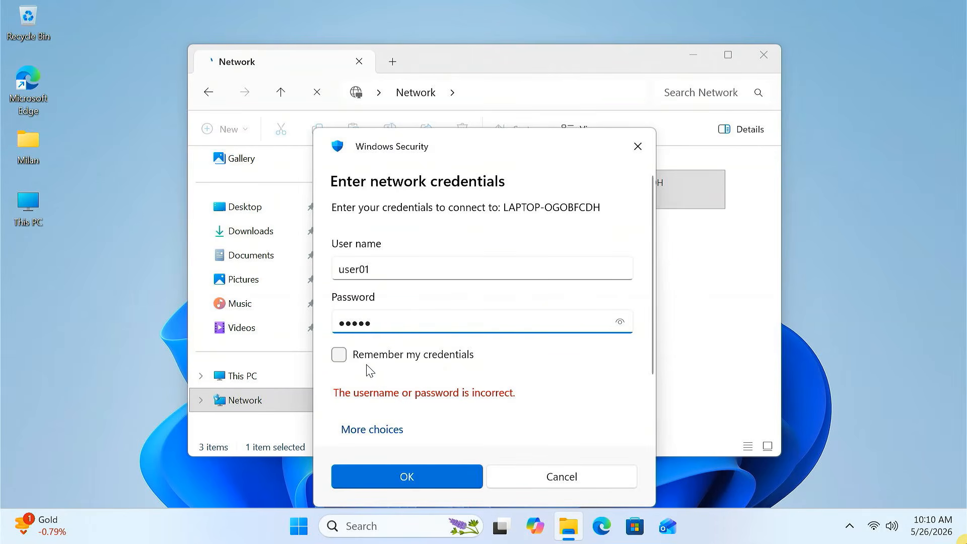
click(340, 359)
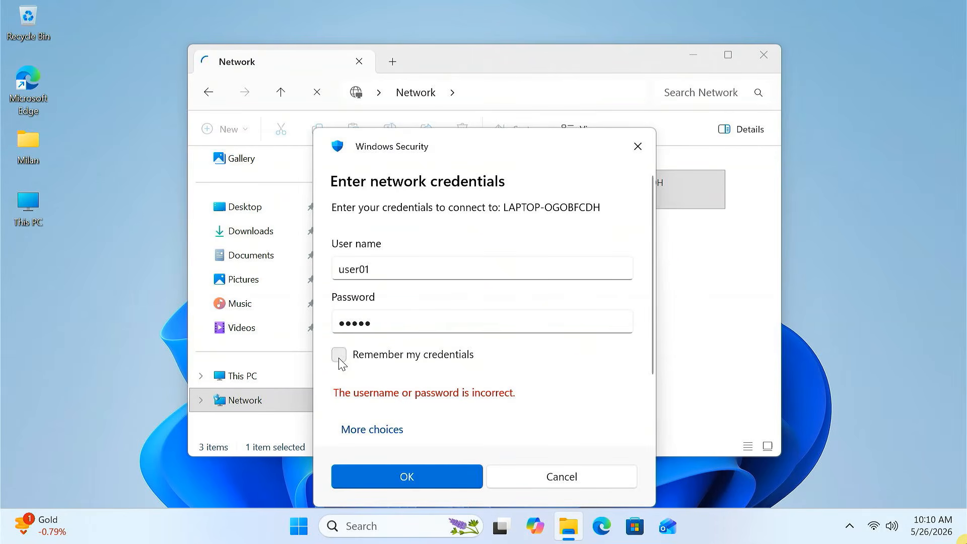
click(410, 477)
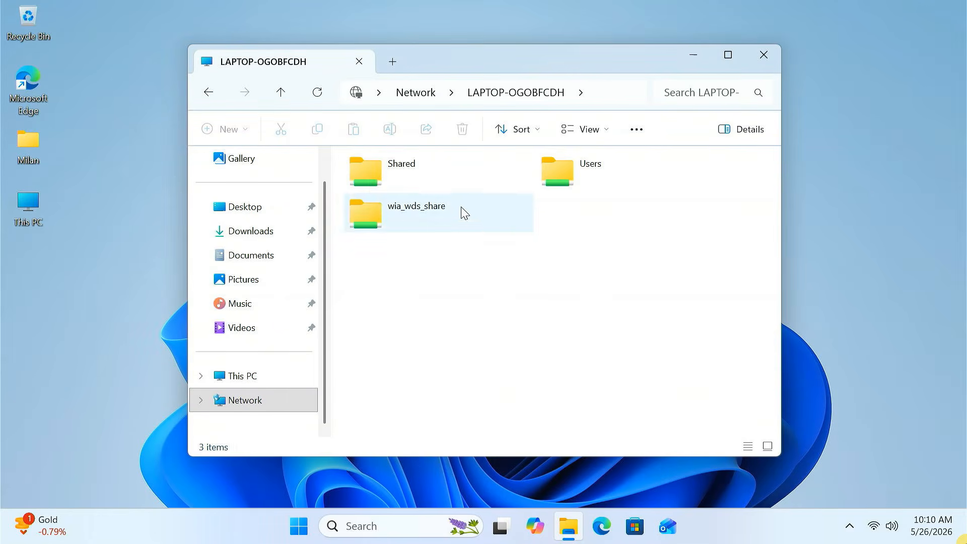
- Open the Shared folder on LAPTOP-OGOBFCDH and browse its files
double_click(429, 171)
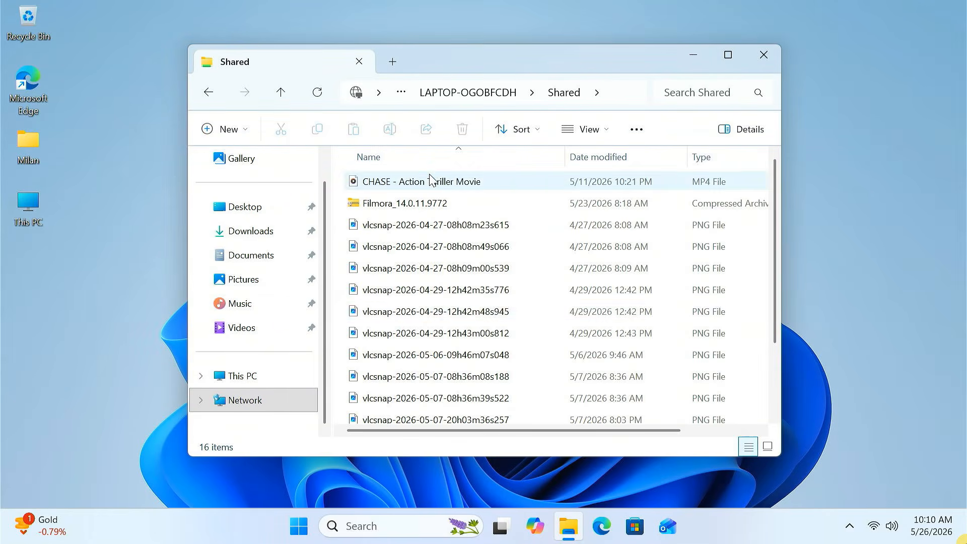
scroll(470, 330, down, 2)
scroll(471, 331, up, 2)
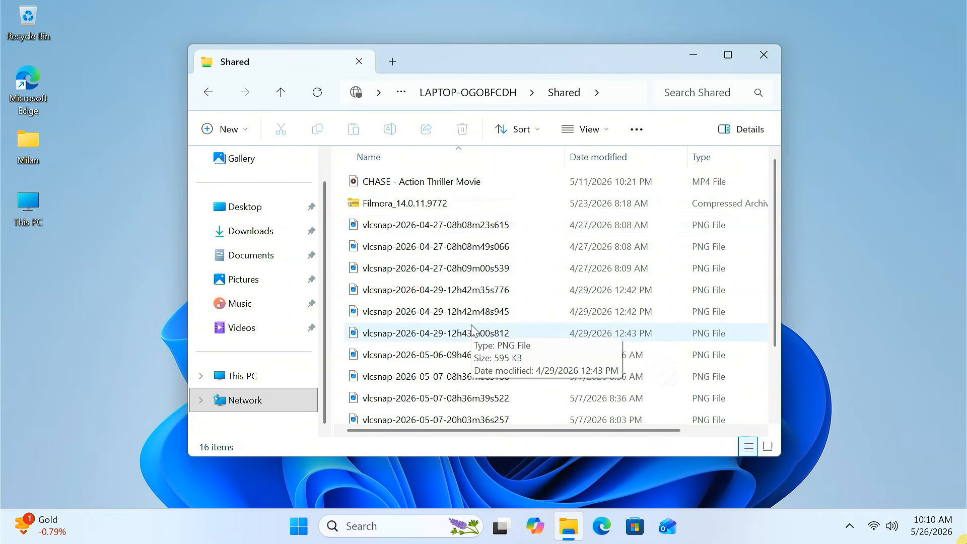
- Copy the Filmora_14.0.11.9772 archive from the Shared folder and paste it into the local Downloads folder
click(417, 204)
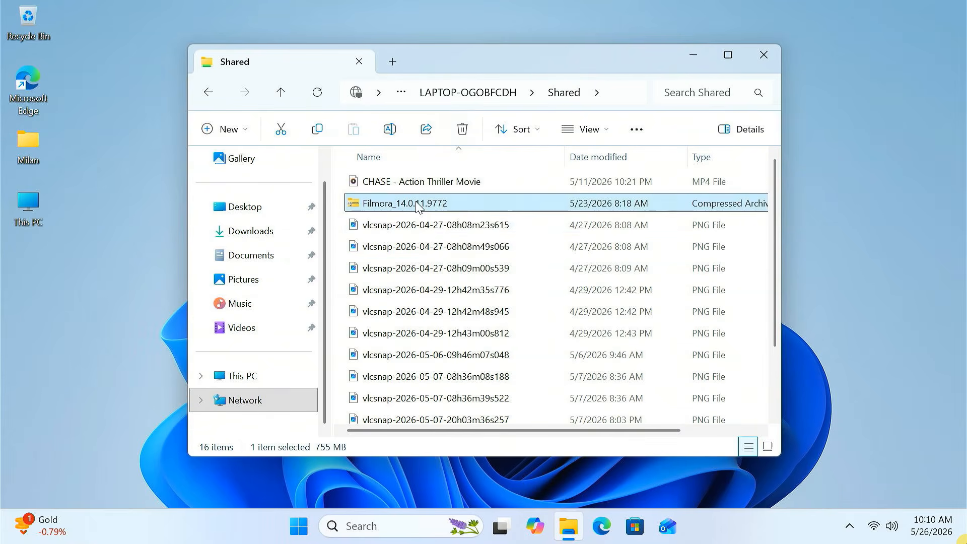
right_click(417, 205)
click(496, 33)
click(279, 230)
right_click(412, 253)
mouse_move(448, 258)
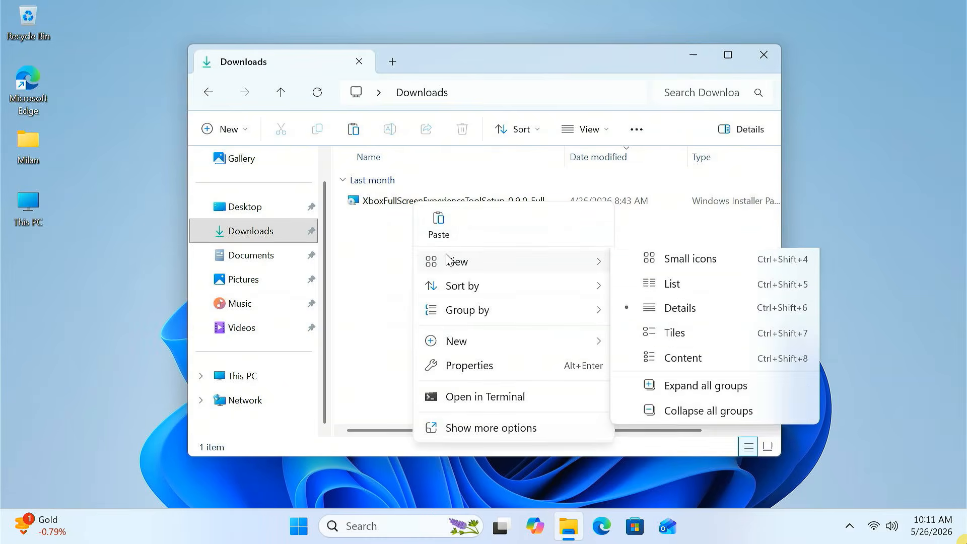
click(439, 222)
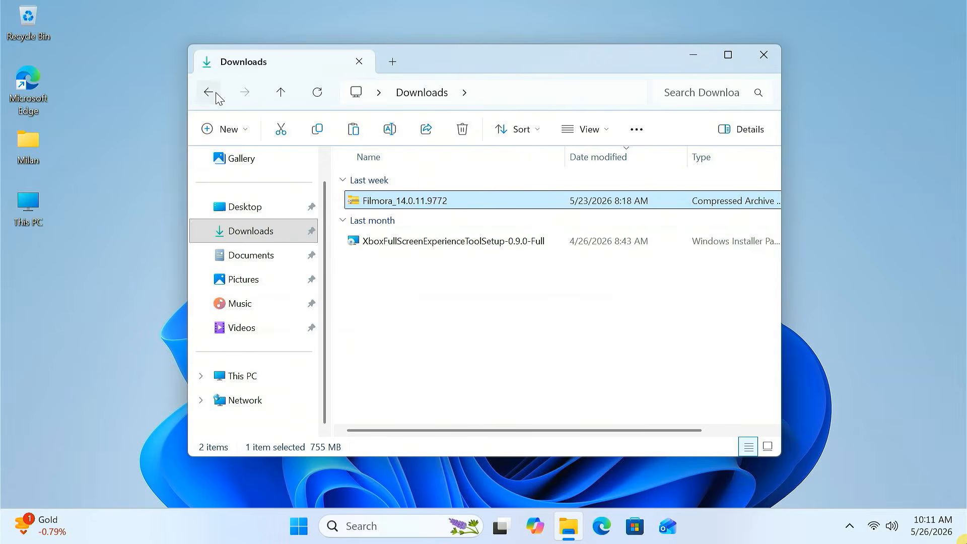
- Return to LAPTOP-OGOBFCDH's shares, then open the Map network drive dialog from This PC
click(216, 93)
click(216, 94)
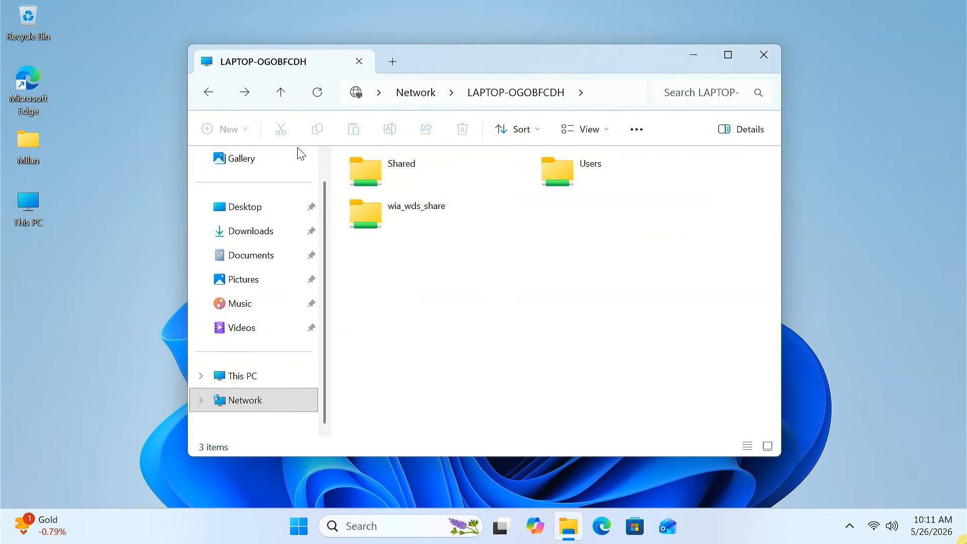
click(443, 176)
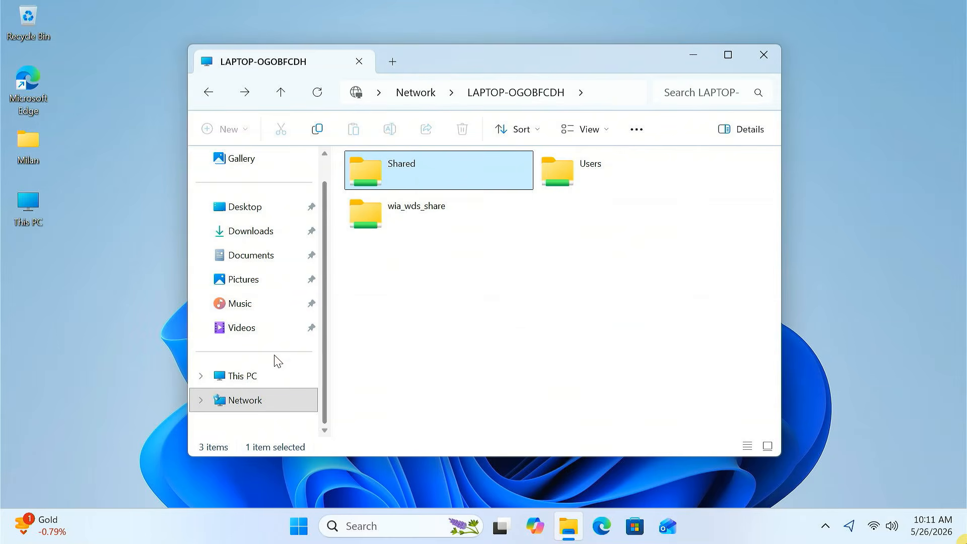
click(266, 384)
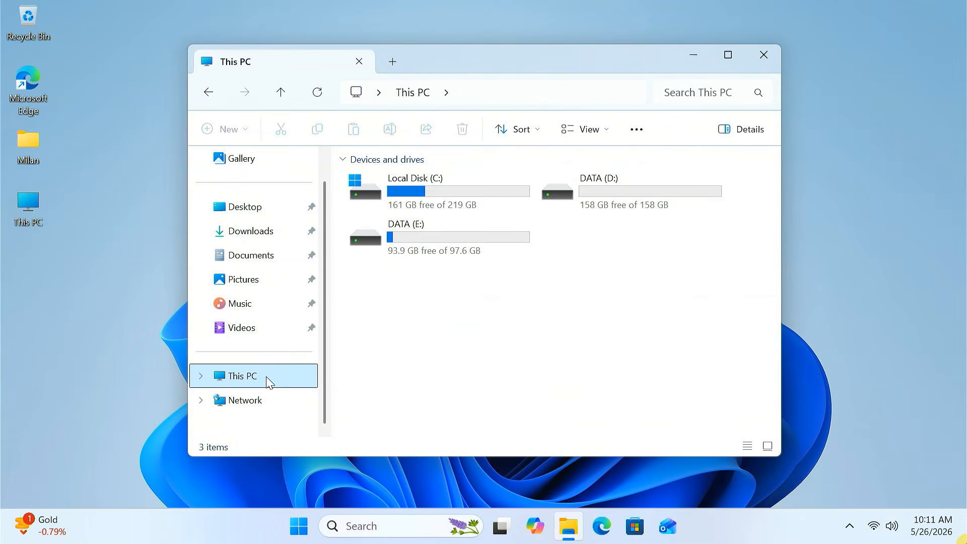
right_click(267, 381)
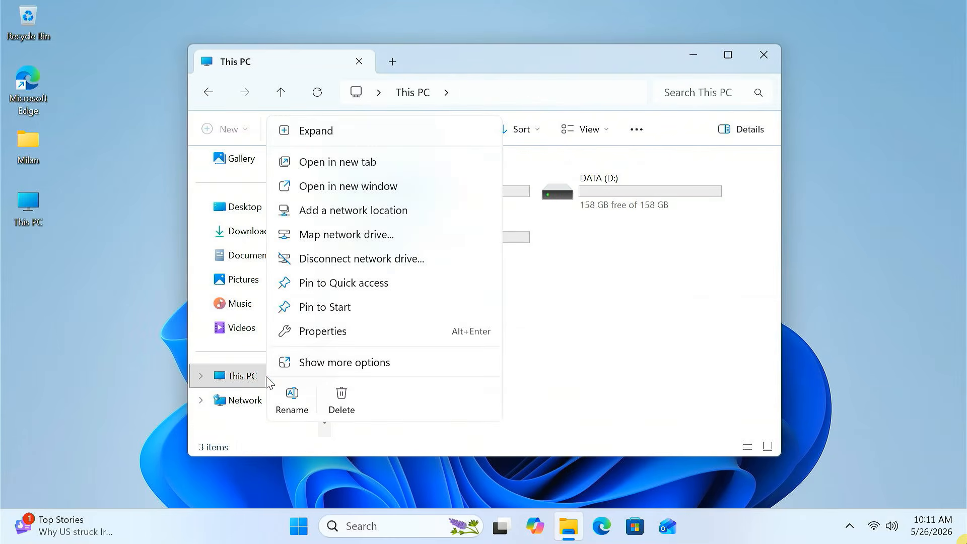
click(328, 238)
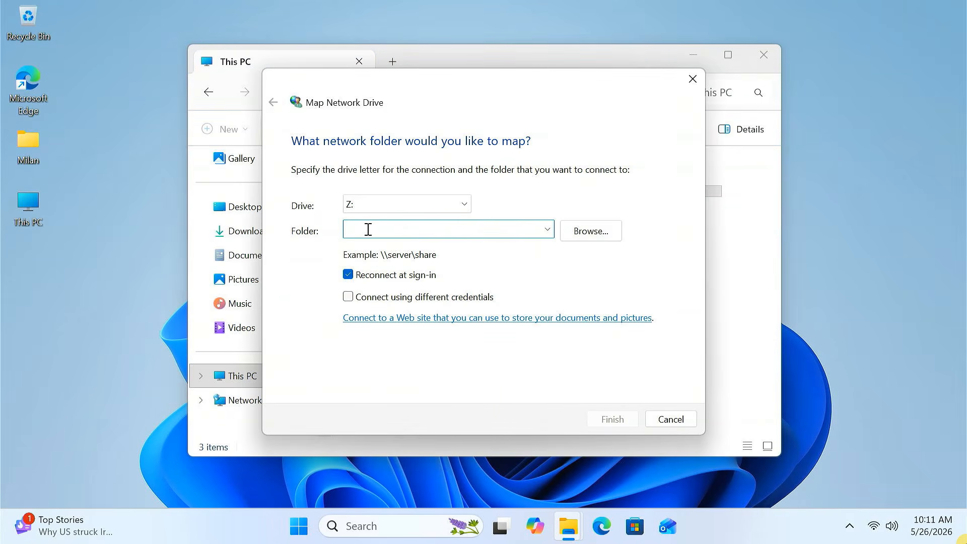
- Map the Shared folder on LAPTOP-OGOBFCDH as network drive Z:, browsing to it, with reconnect at sign-in
click(381, 205)
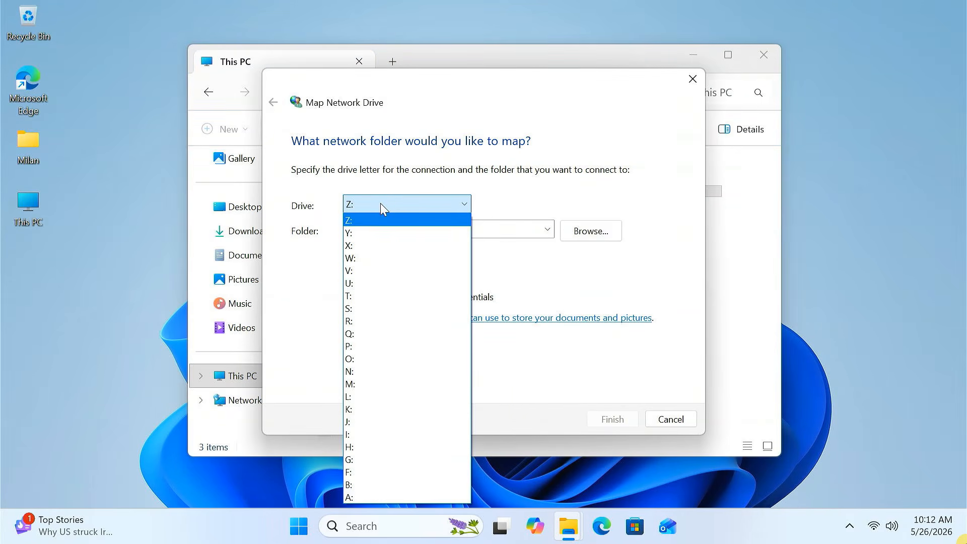
click(381, 205)
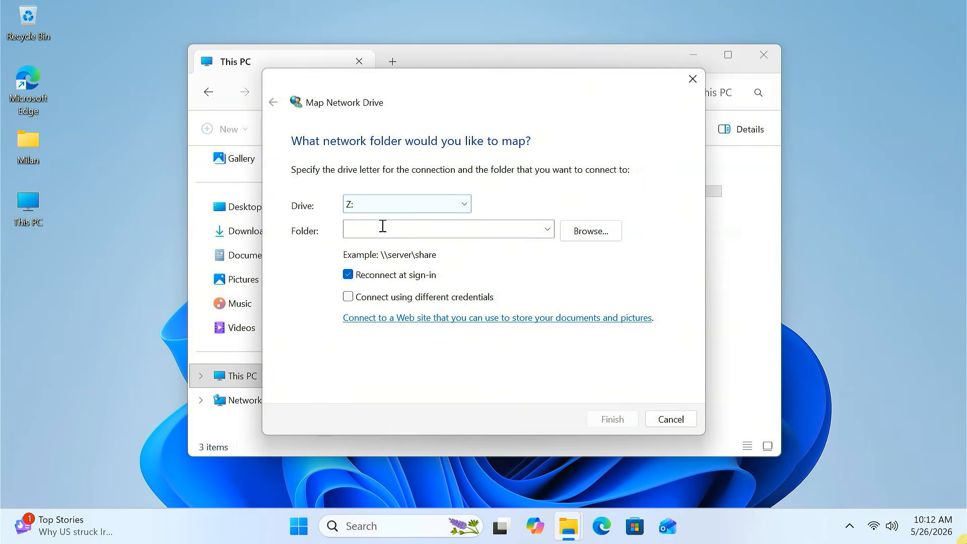
click(382, 228)
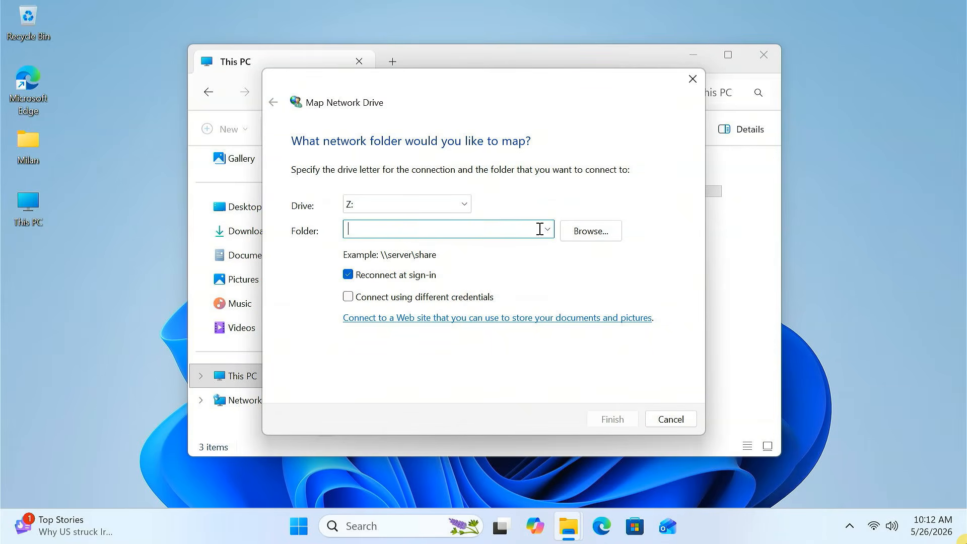
click(580, 231)
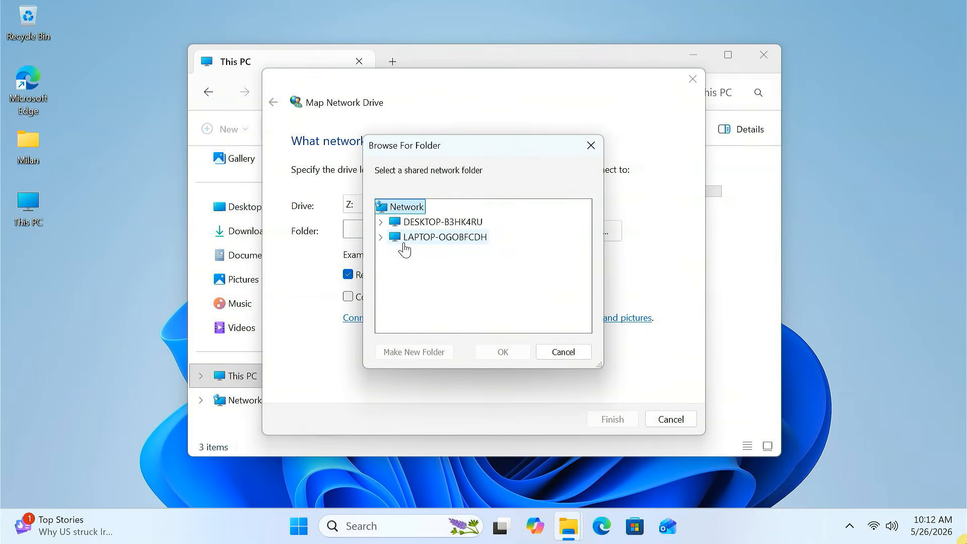
click(382, 237)
click(428, 254)
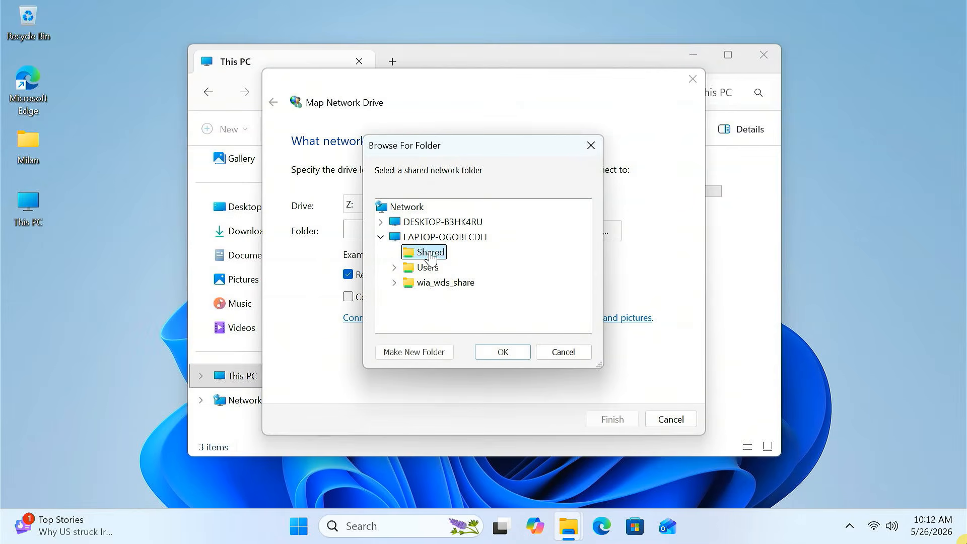
click(496, 352)
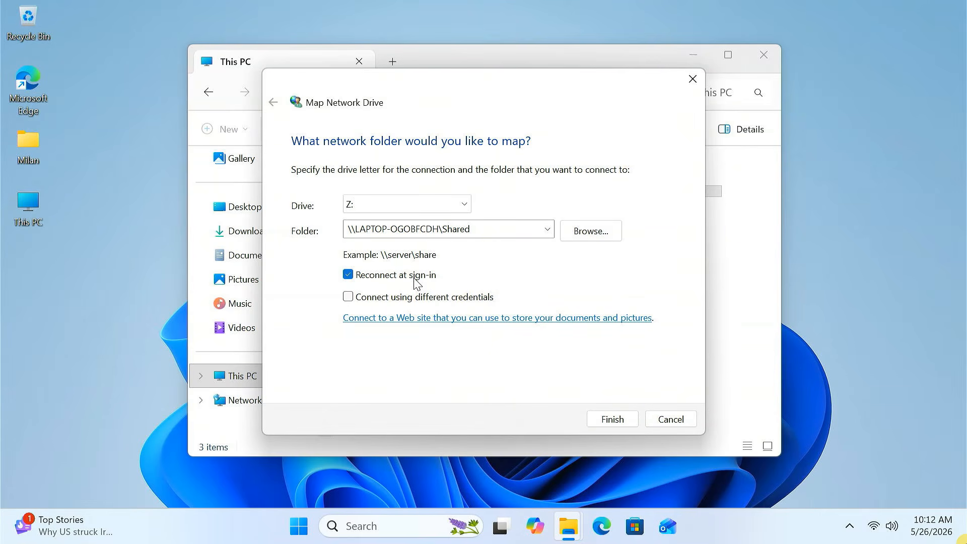
click(612, 421)
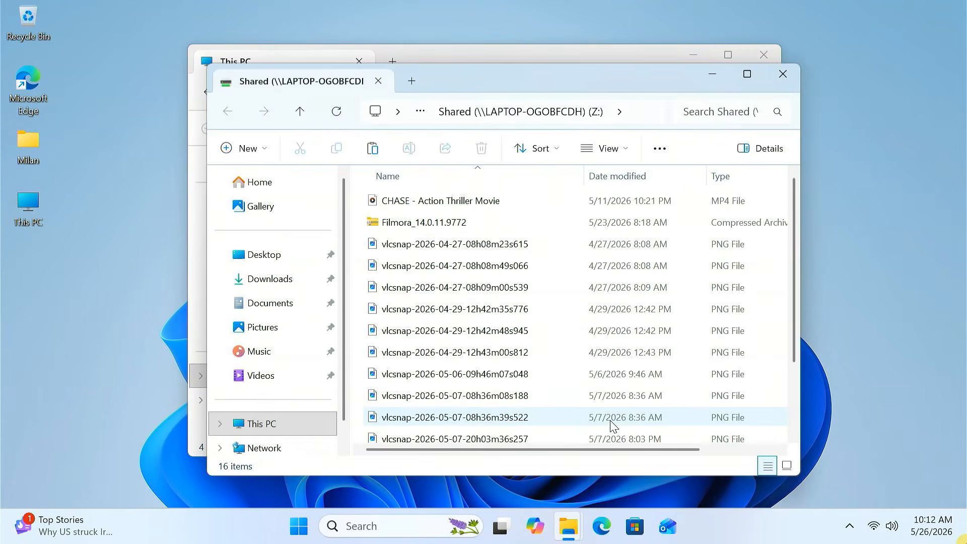
- Open the mapped Z: drive from This PC, browse its files, and go back to This PC
click(302, 430)
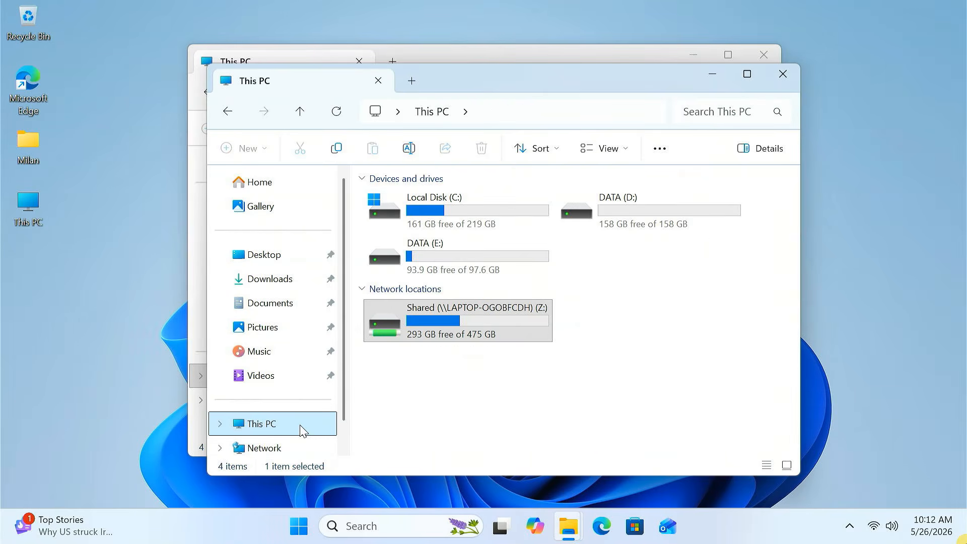
click(512, 315)
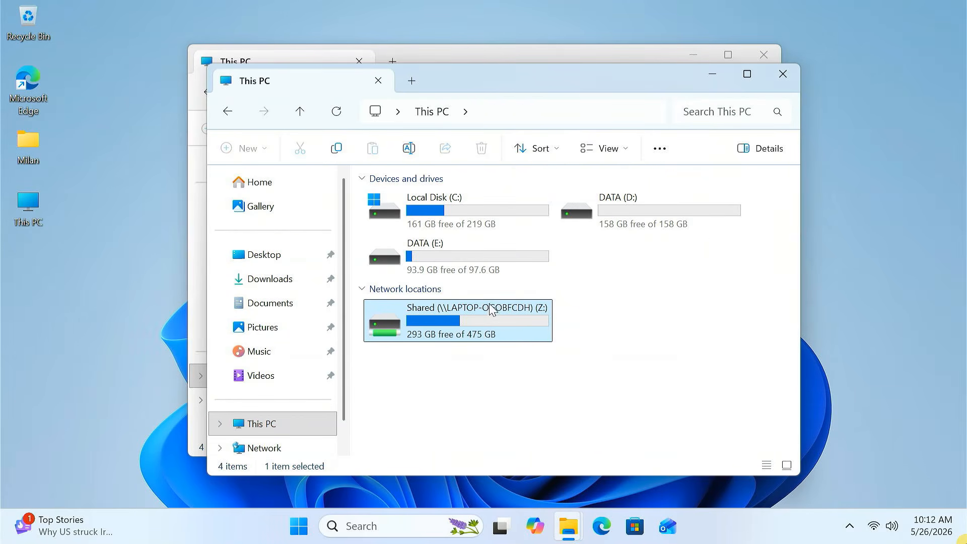
double_click(468, 324)
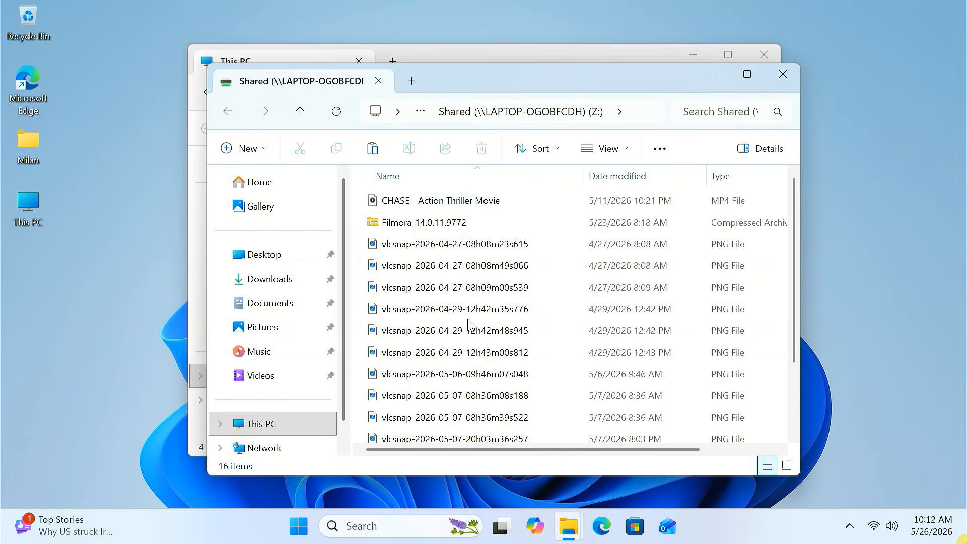
scroll(469, 325, down, 2)
scroll(458, 327, up, 2)
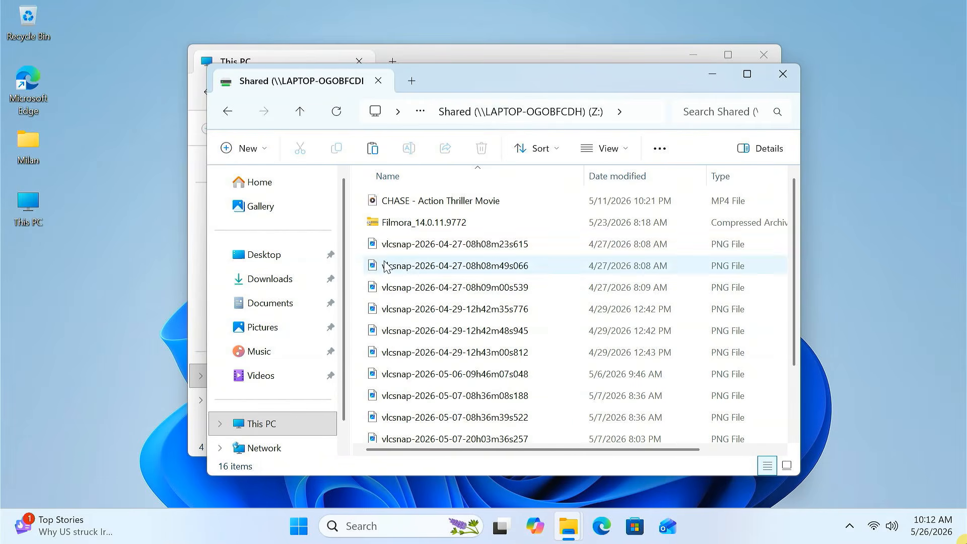
click(229, 111)
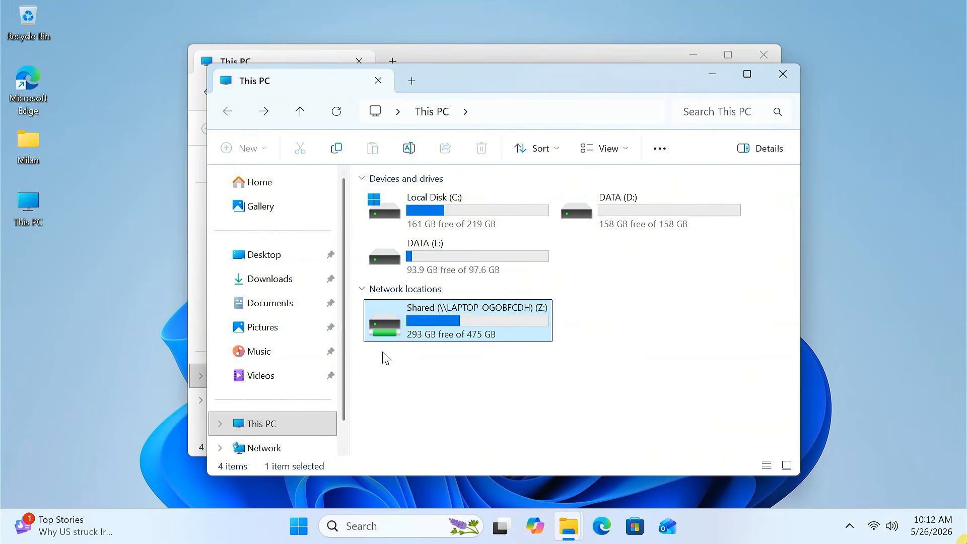